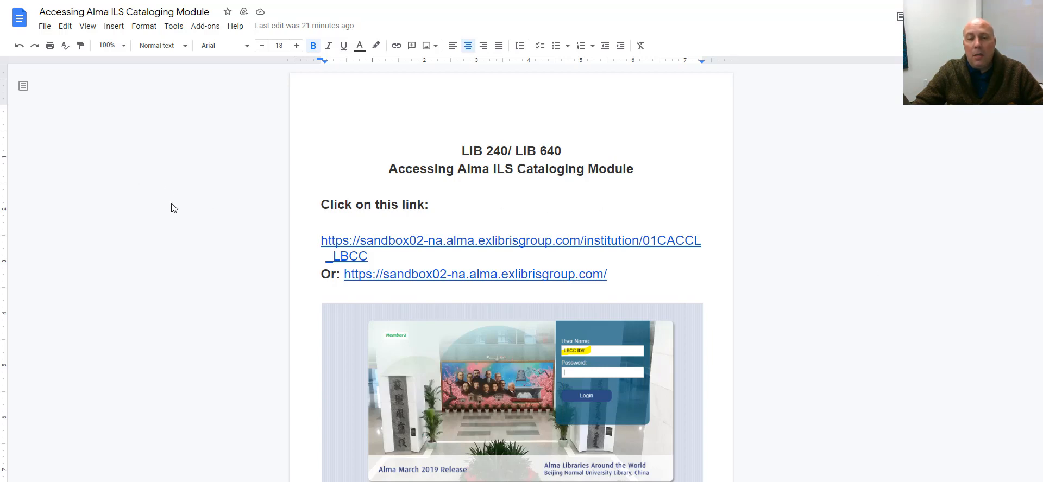
# Scroll through the Alma access handout and show the first Alma sandbox link's preview.
pyautogui.scroll(-7, 173, 209)
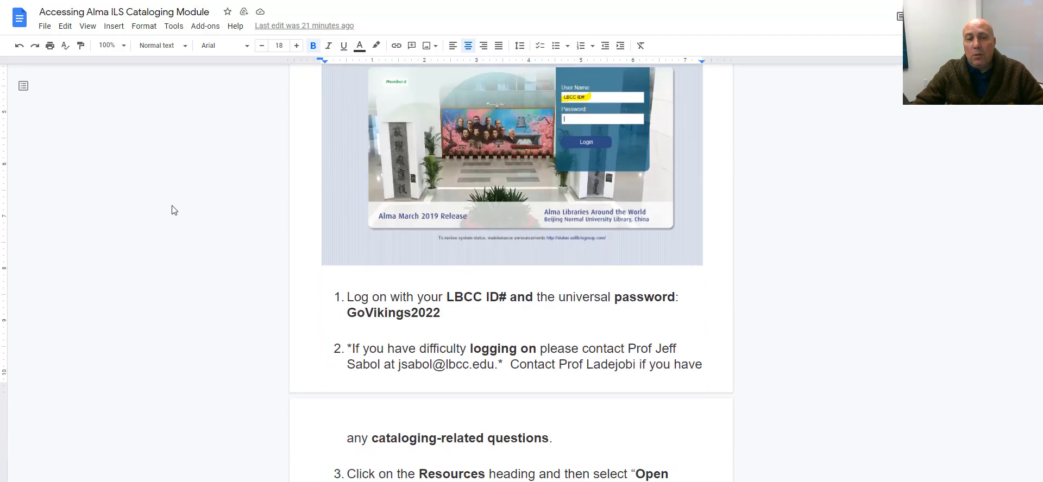
pyautogui.scroll(-7, 173, 210)
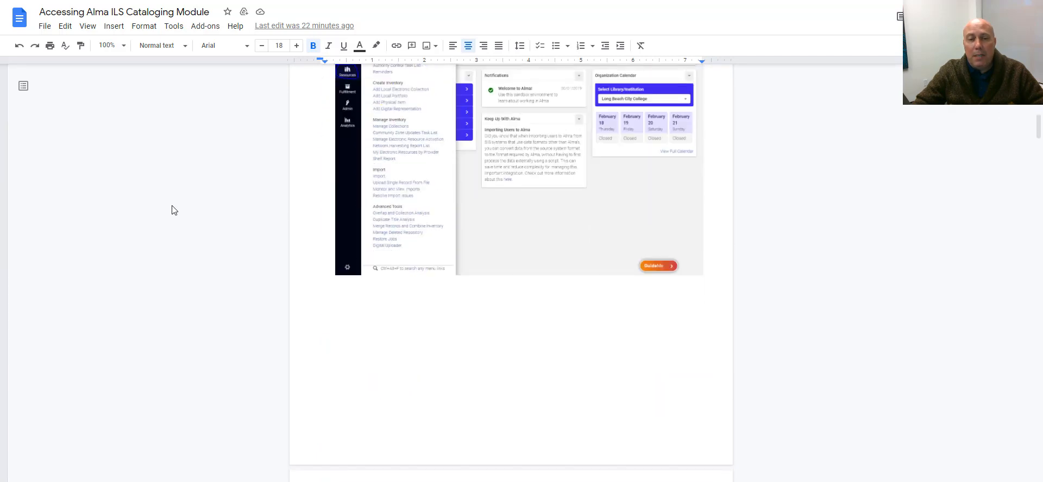
pyautogui.scroll(15, 174, 210)
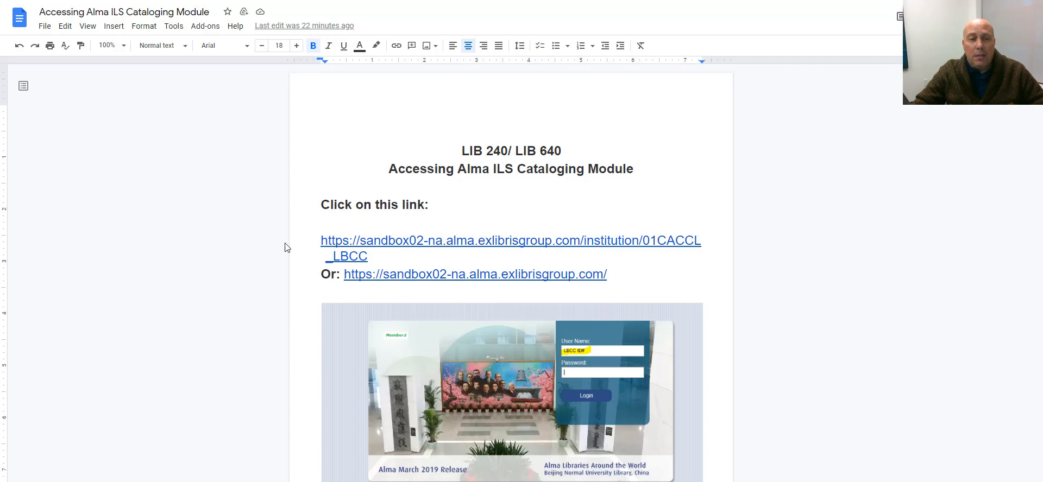
pyautogui.scroll(-5, 280, 258)
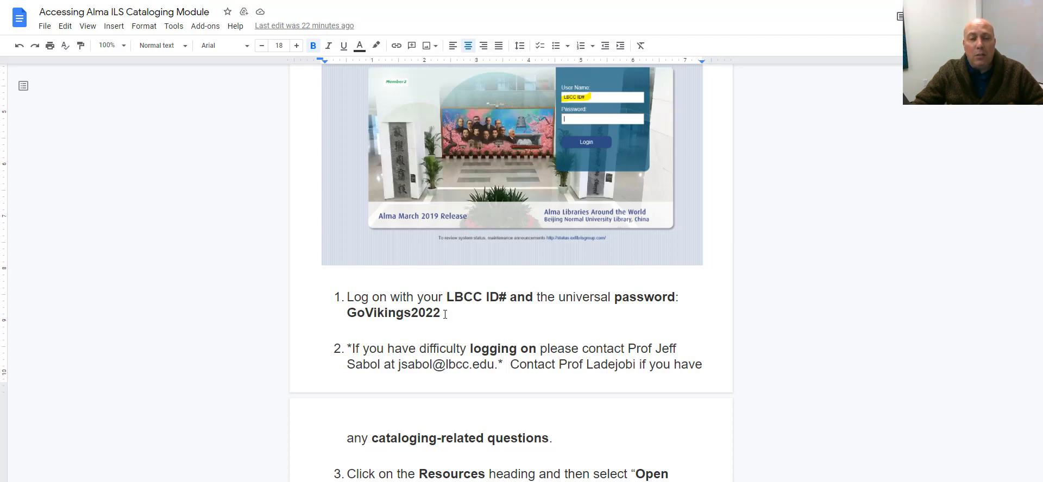
pyautogui.scroll(5, 445, 314)
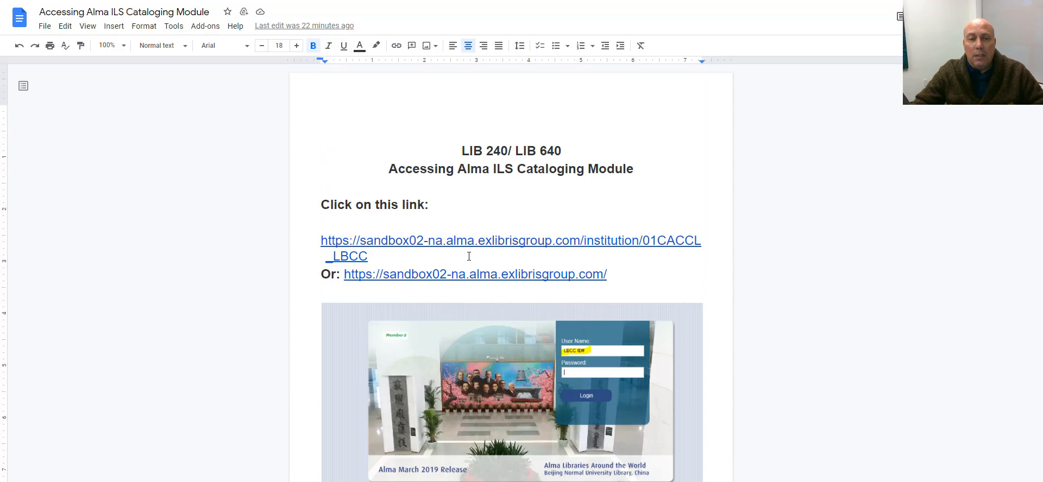
pyautogui.click(473, 240)
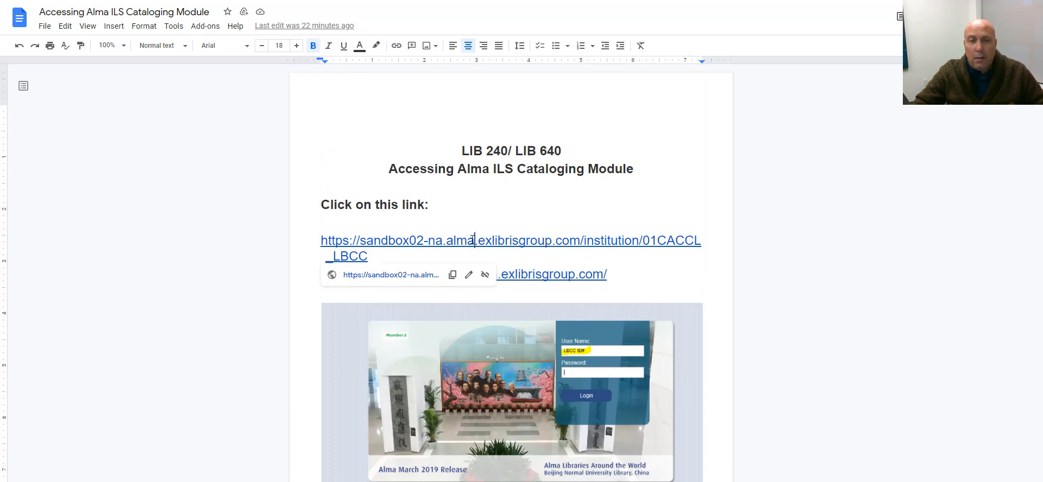
# Open the Alma sandbox link and log in with the LastPass-saved credentials.
pyautogui.click(424, 275)
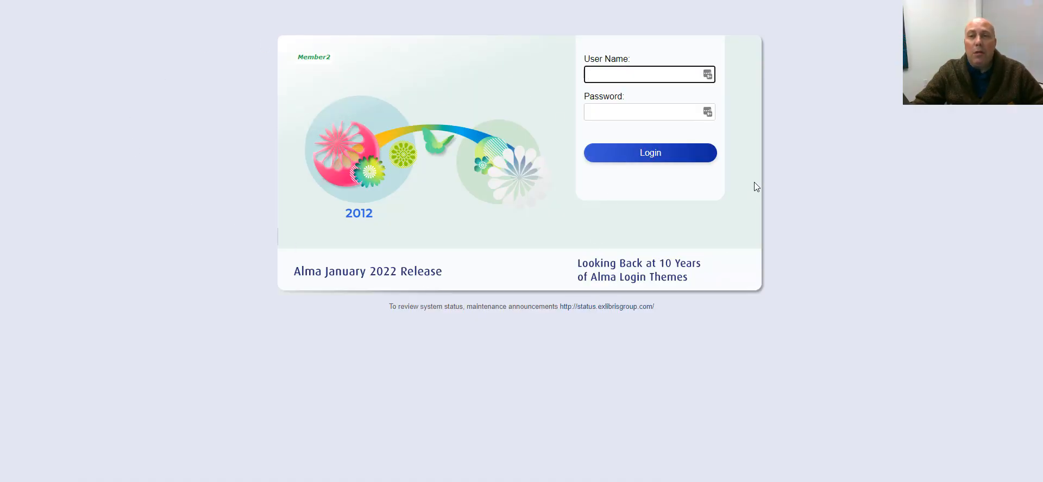
pyautogui.click(707, 75)
pyautogui.click(619, 185)
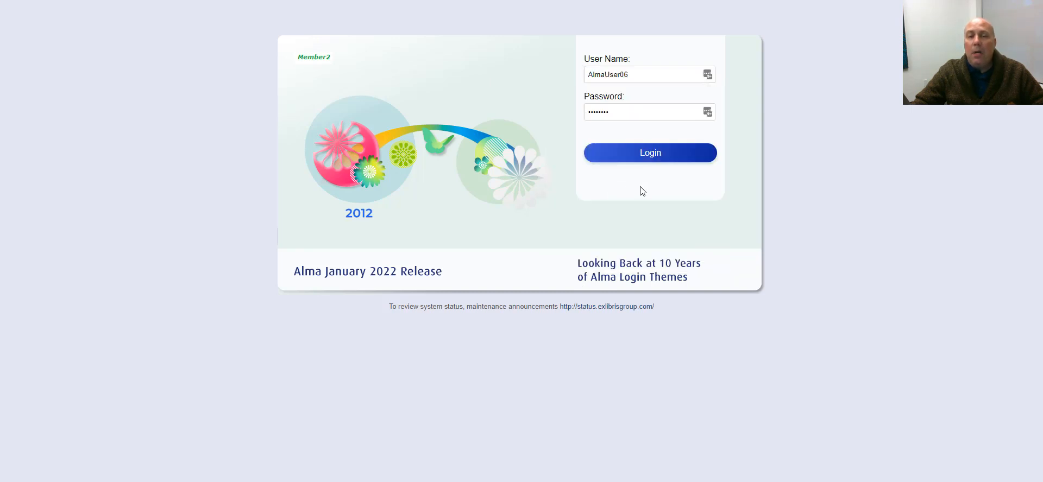
pyautogui.click(645, 157)
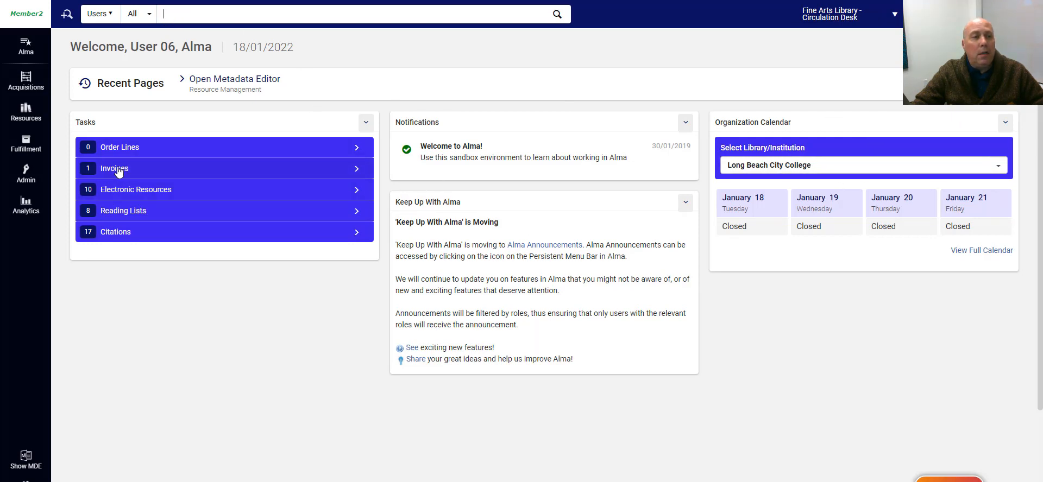
# Open the Metadata Editor from the Resources menu's Cataloging section.
pyautogui.click(33, 120)
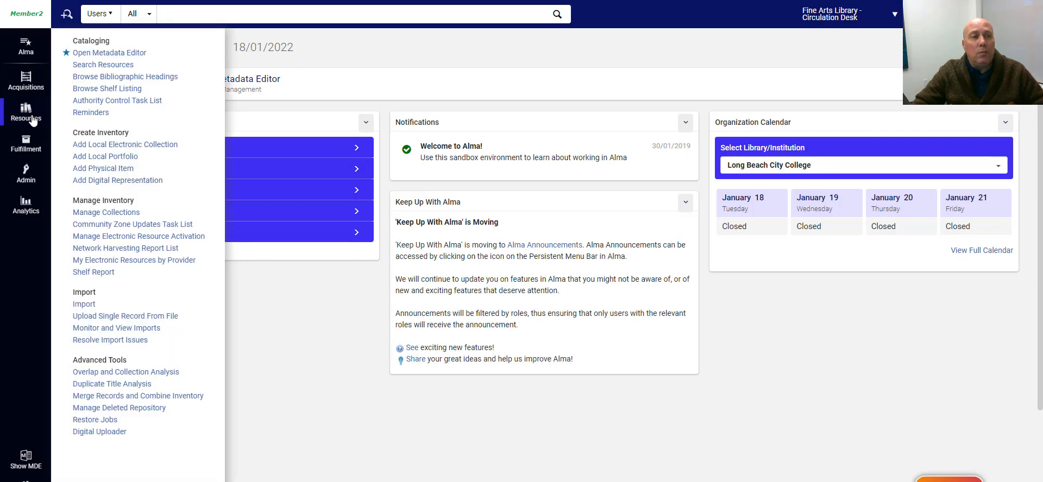
pyautogui.click(97, 53)
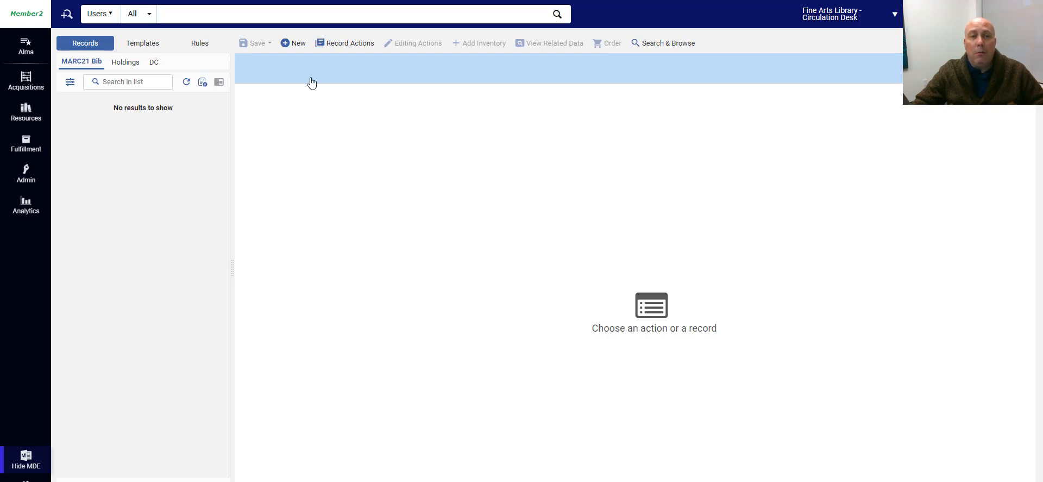
# Create a new record from the MARC21 Bibliographic Books (Default) template.
pyautogui.click(286, 50)
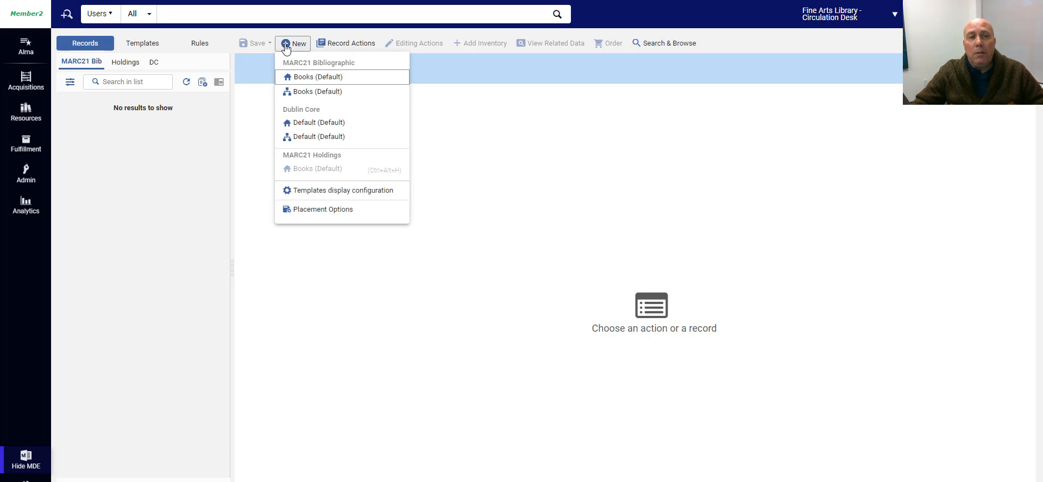
pyautogui.click(305, 77)
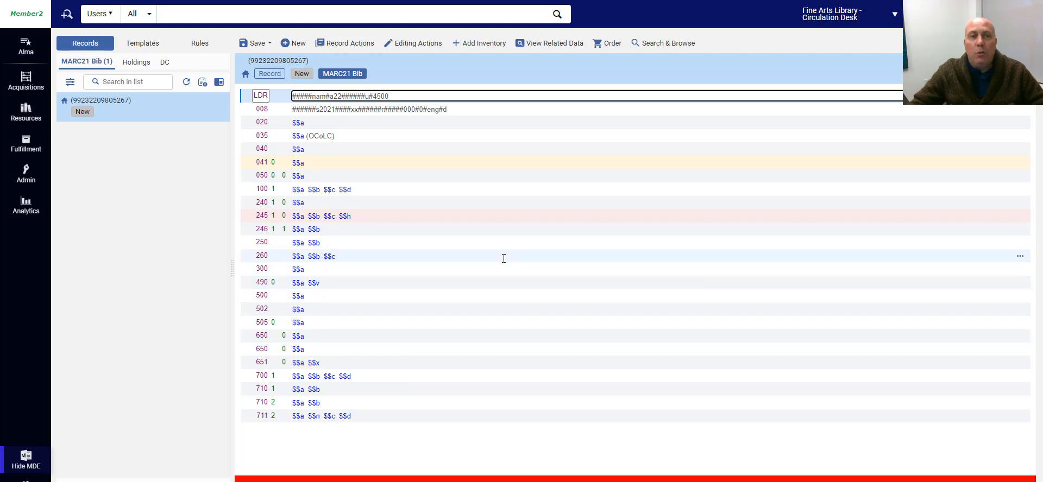
pyautogui.hotkey('alt', 'Tab')
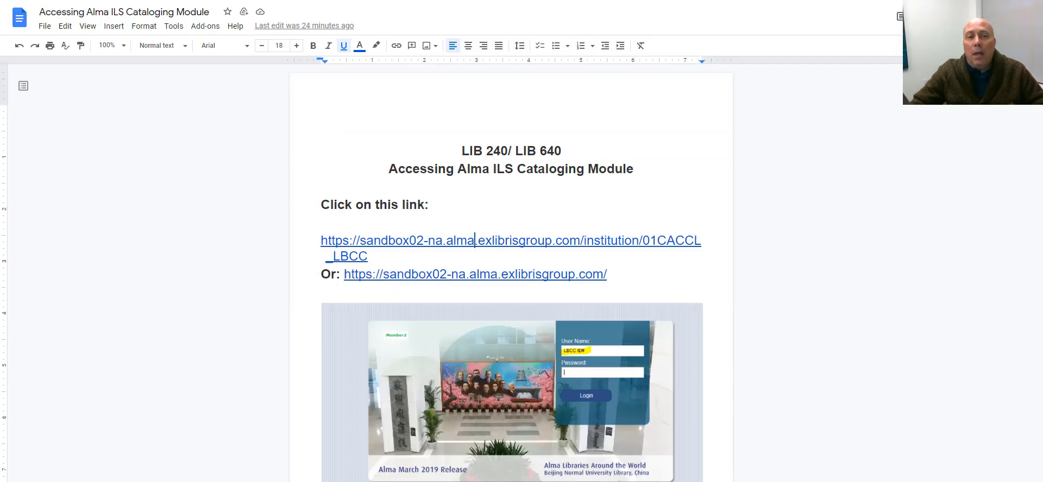
pyautogui.scroll(-5, 249, 185)
pyautogui.scroll(-2, 350, 296)
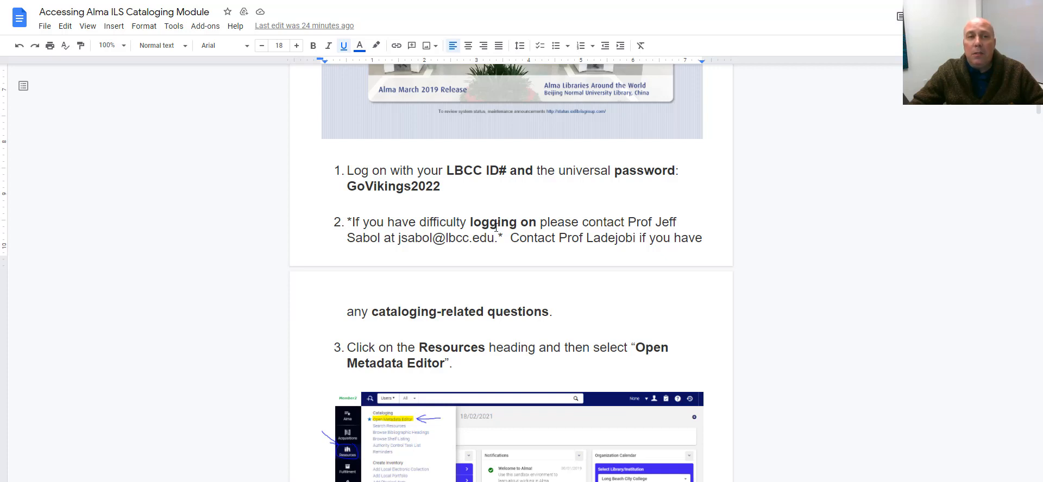
pyautogui.hotkey('alt', 'Tab')
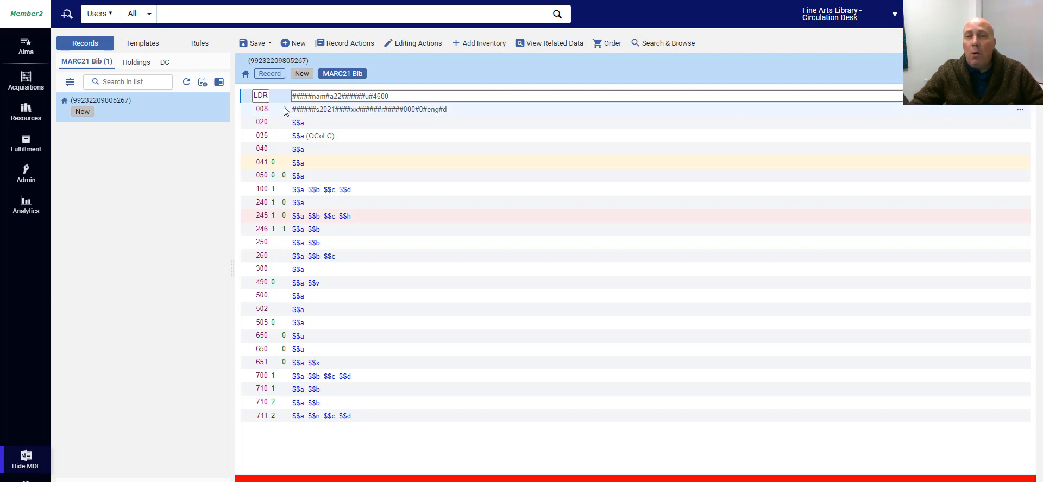
# Set 008 Illustrations(19) to 'a - Illustrations' in the form editor, then collapse 008.
pyautogui.click(1024, 104)
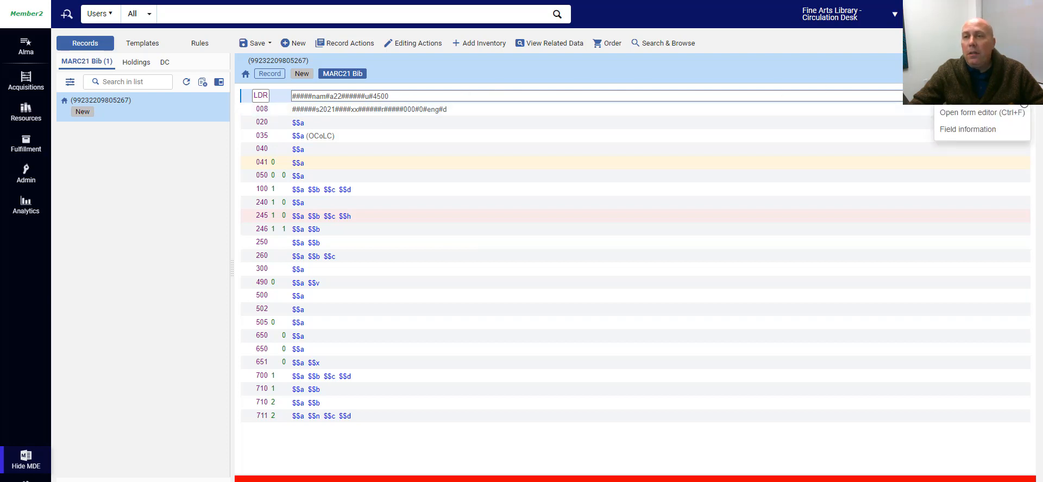
pyautogui.click(990, 114)
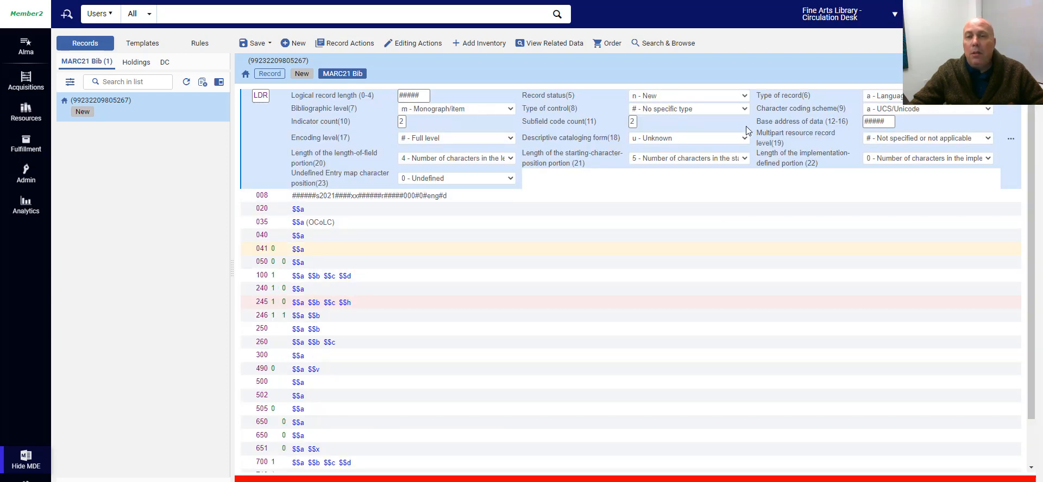
pyautogui.click(529, 200)
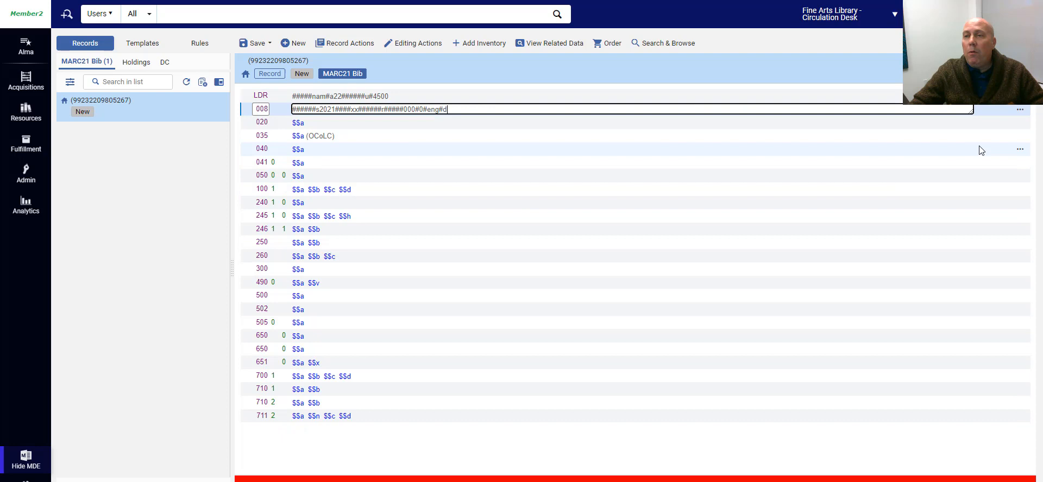
pyautogui.click(1021, 111)
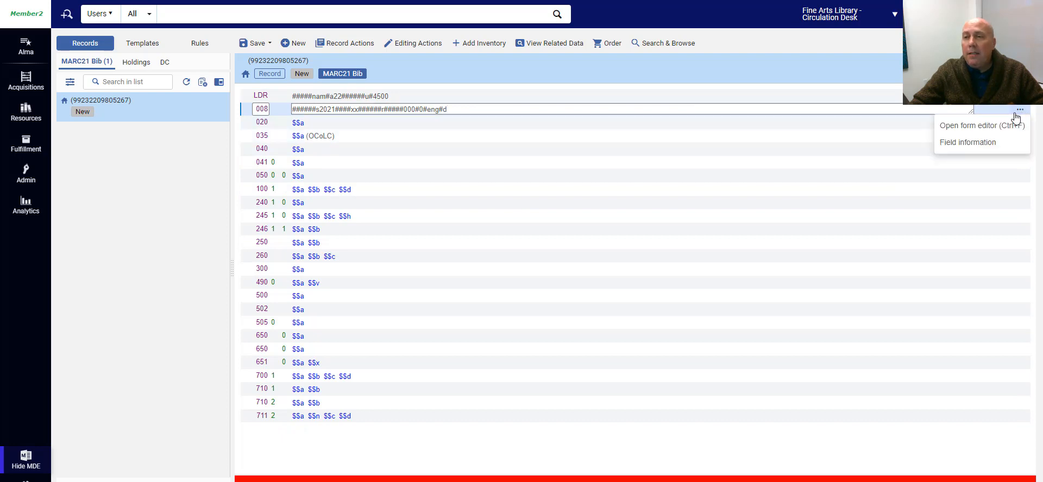
pyautogui.click(1002, 127)
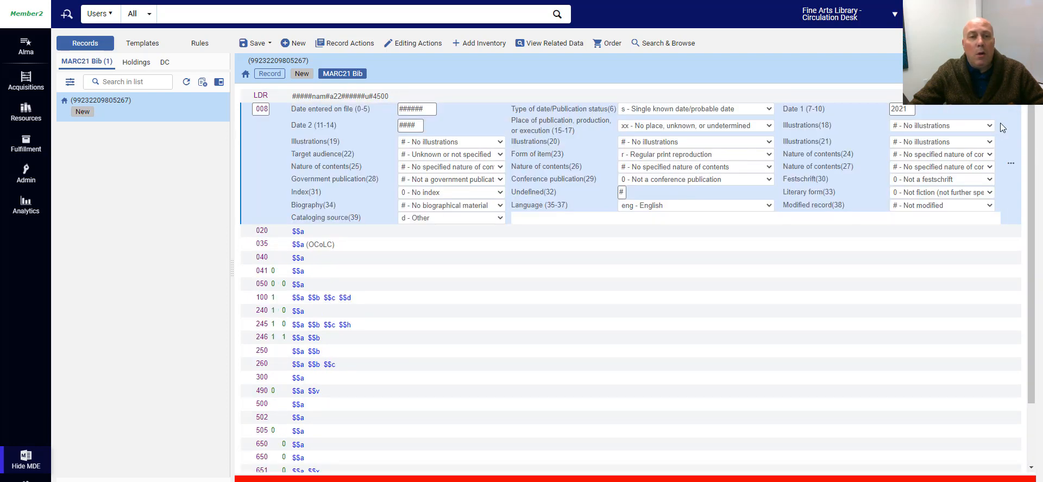
pyautogui.click(500, 143)
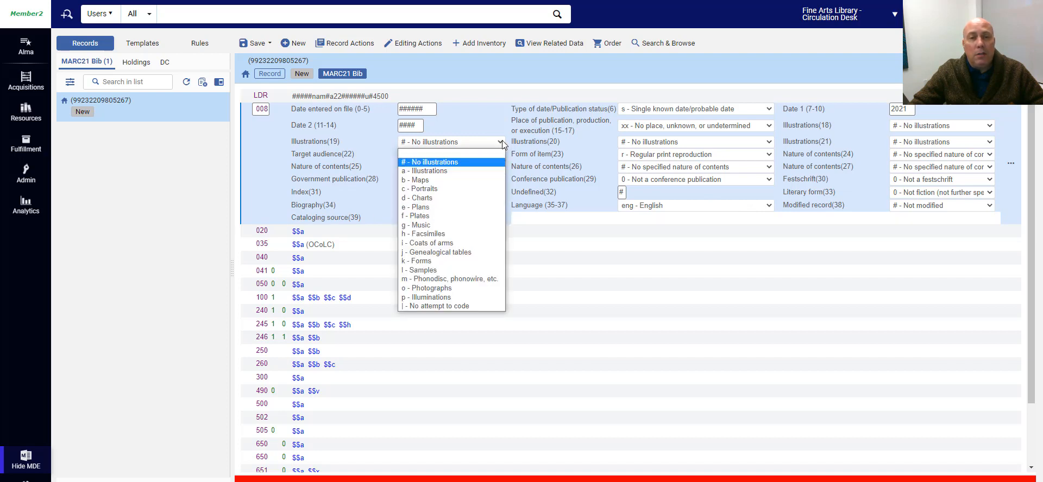
pyautogui.click(468, 170)
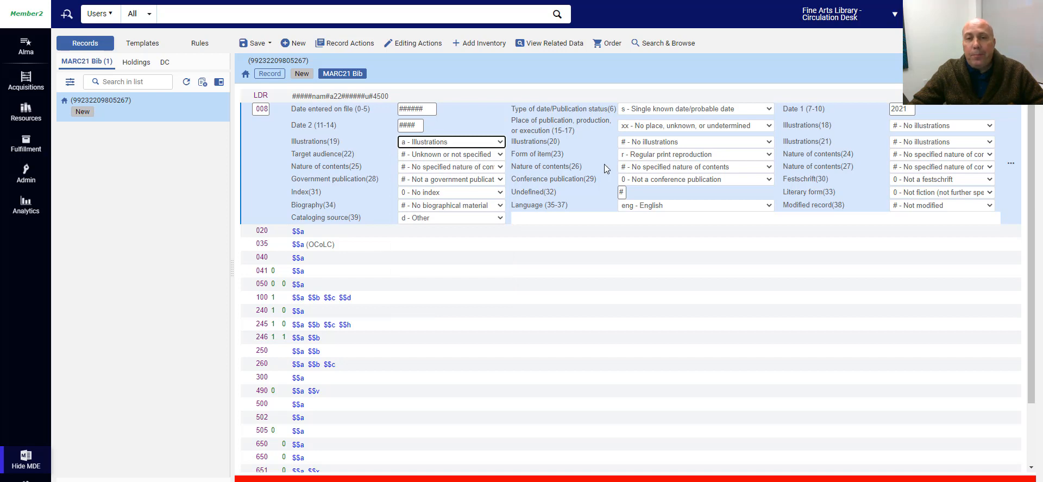
pyautogui.click(861, 244)
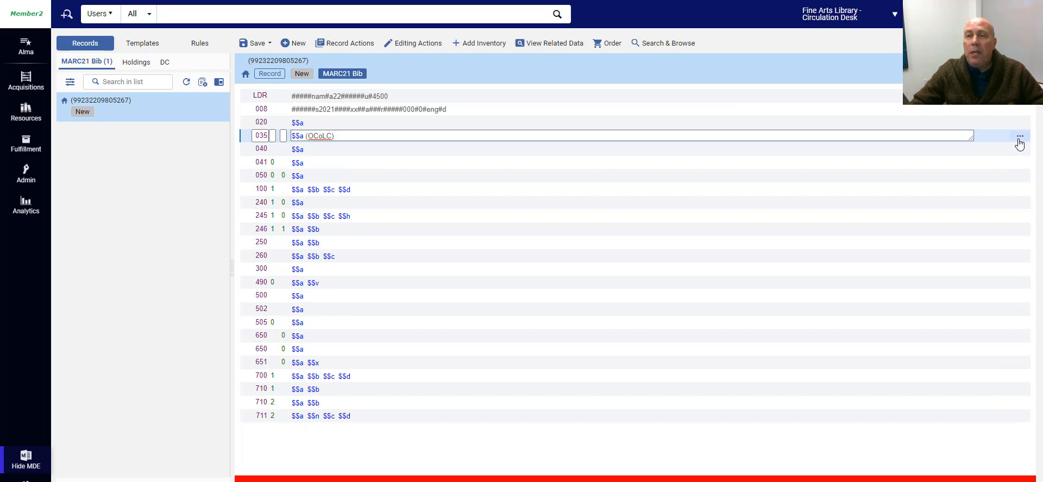
# Read the MARC field information for field 035.
pyautogui.click(1019, 140)
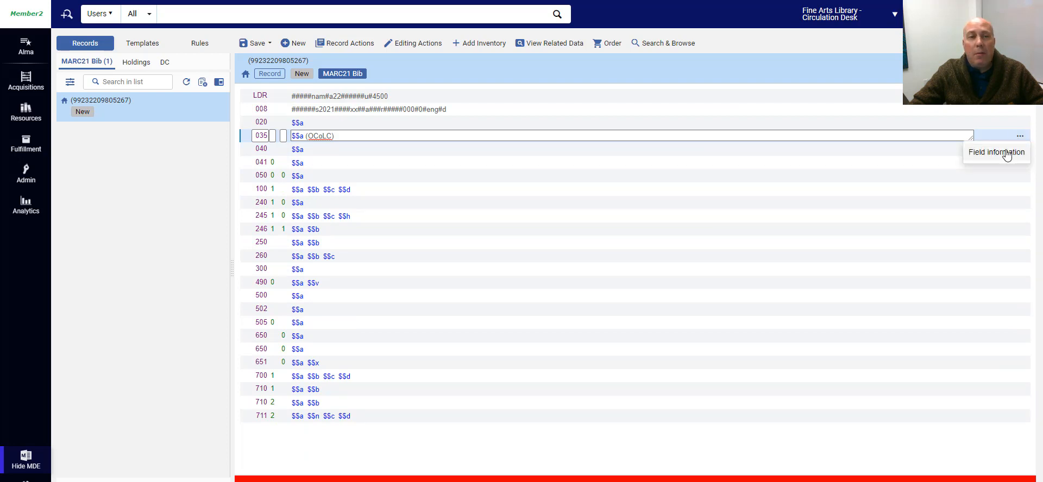
pyautogui.click(1005, 154)
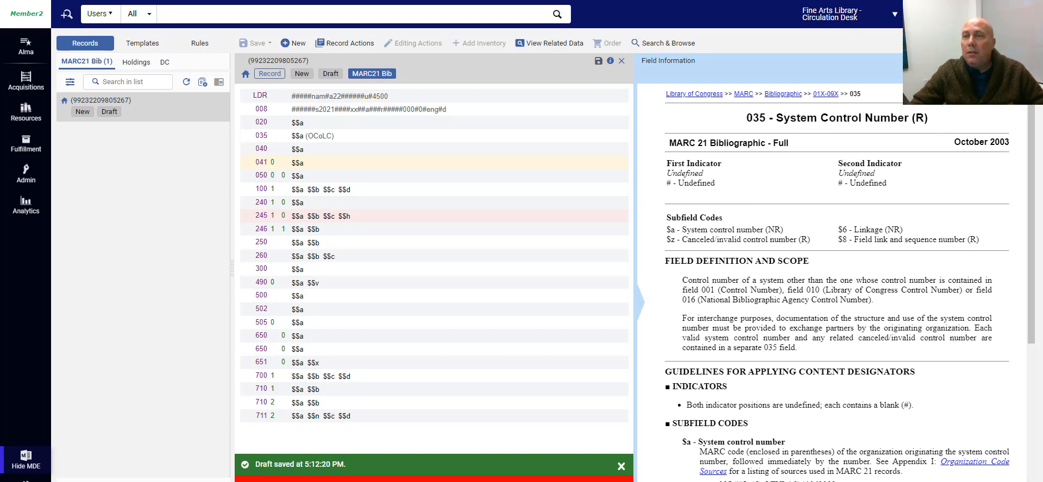
pyautogui.click(1024, 61)
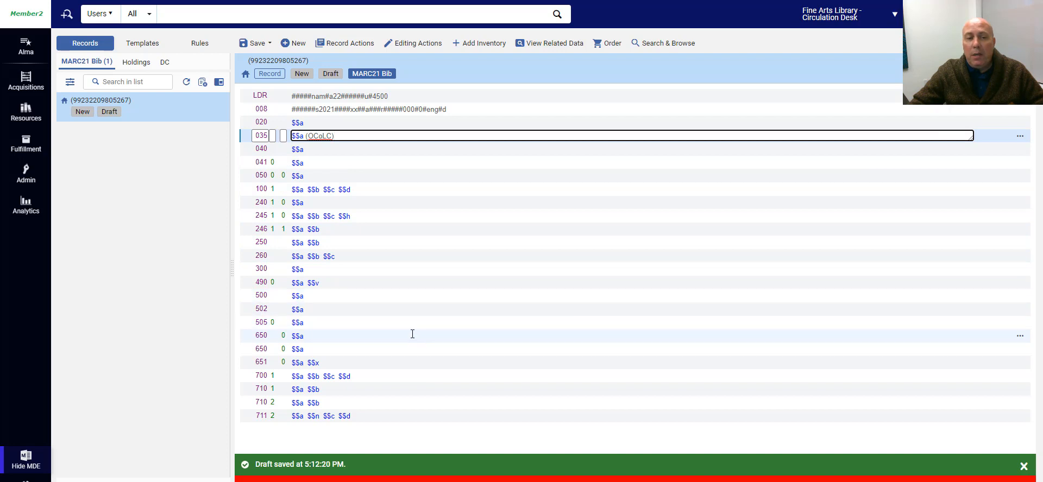
# Read the MARC field information for the first 650 field.
pyautogui.click(1015, 338)
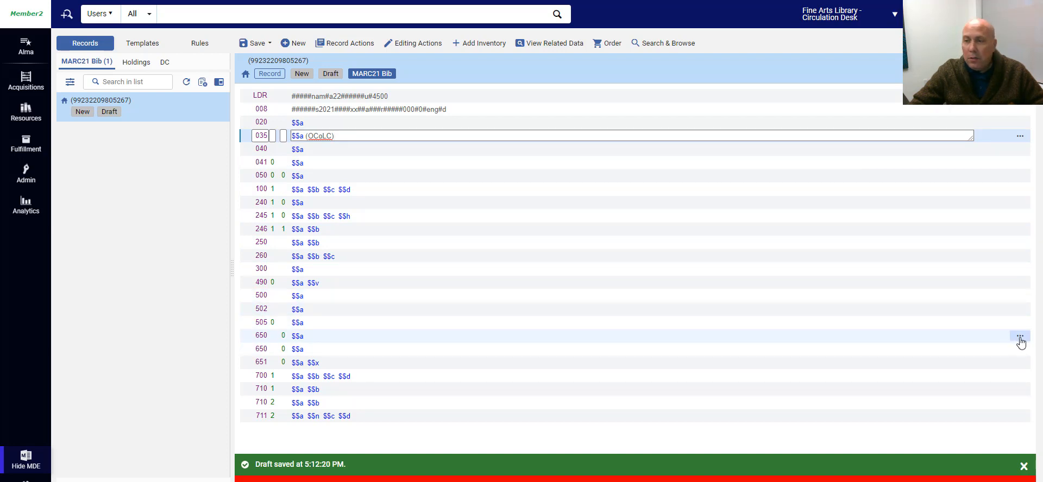
pyautogui.click(1019, 338)
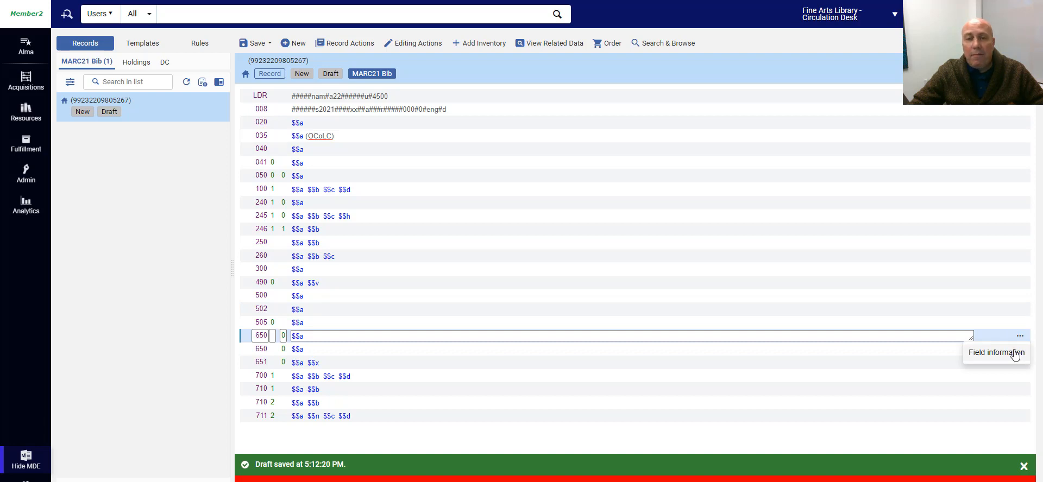
pyautogui.click(1016, 355)
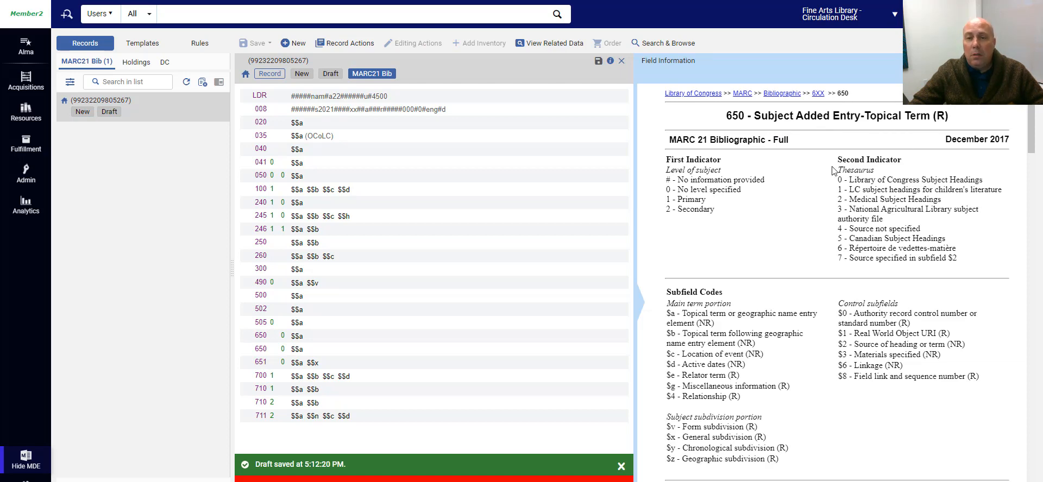
pyautogui.scroll(-4, 789, 227)
pyautogui.scroll(4, 789, 227)
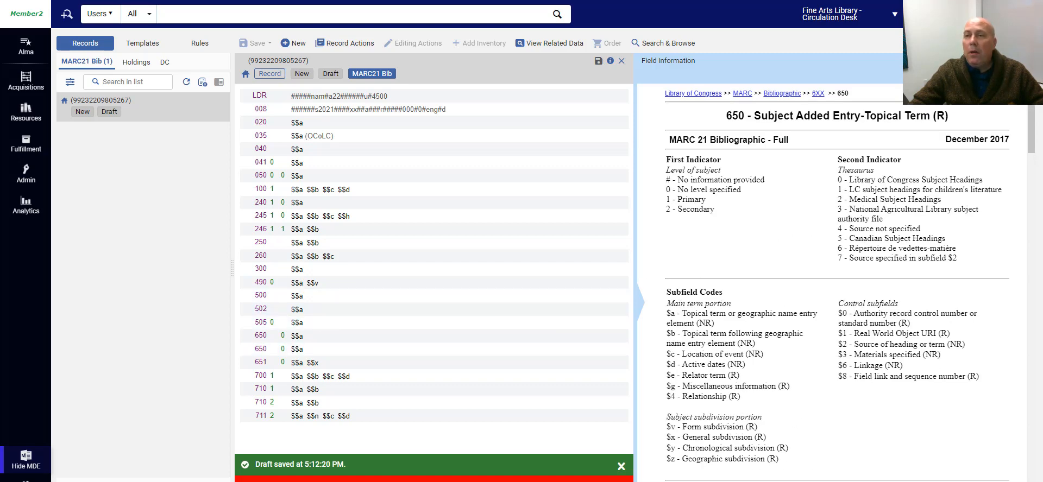
pyautogui.click(1024, 61)
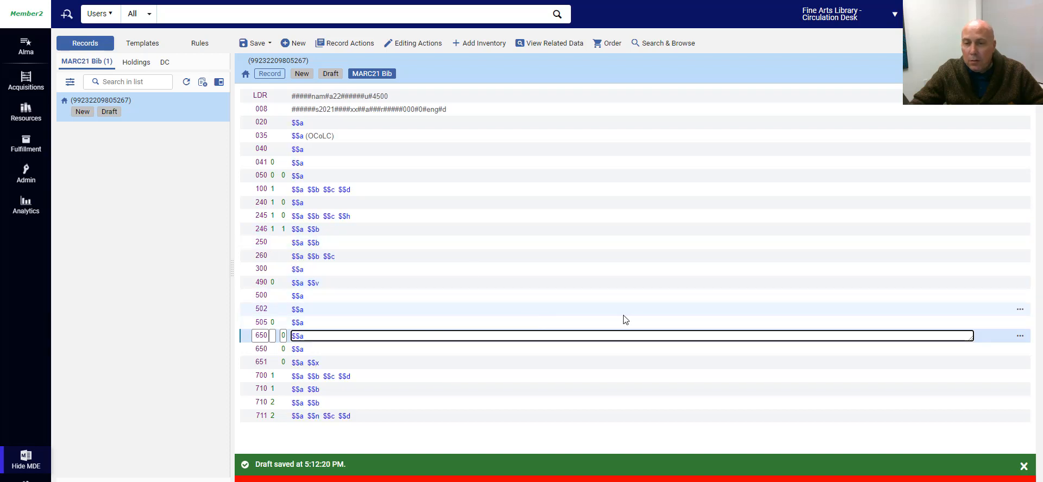
# Read the MARC field information for field 505.
pyautogui.click(1020, 324)
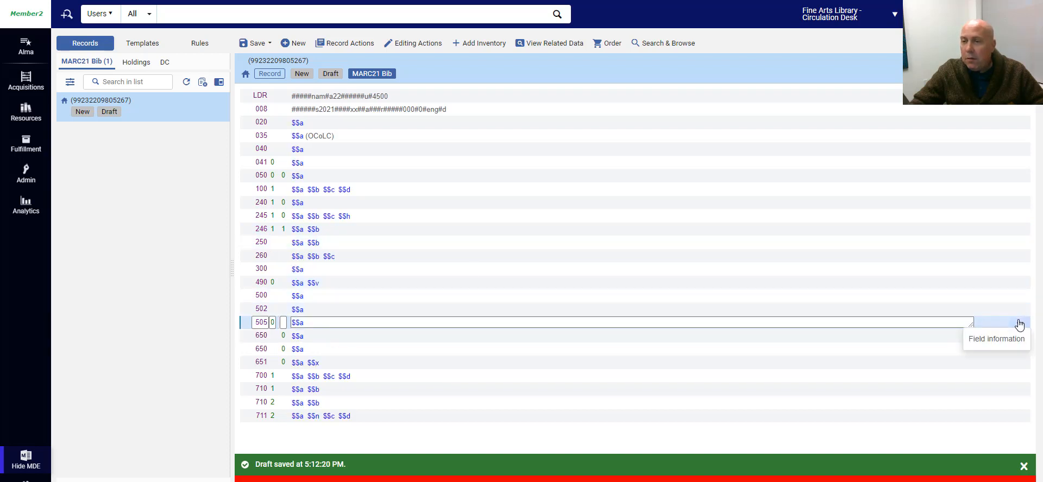
pyautogui.click(1007, 338)
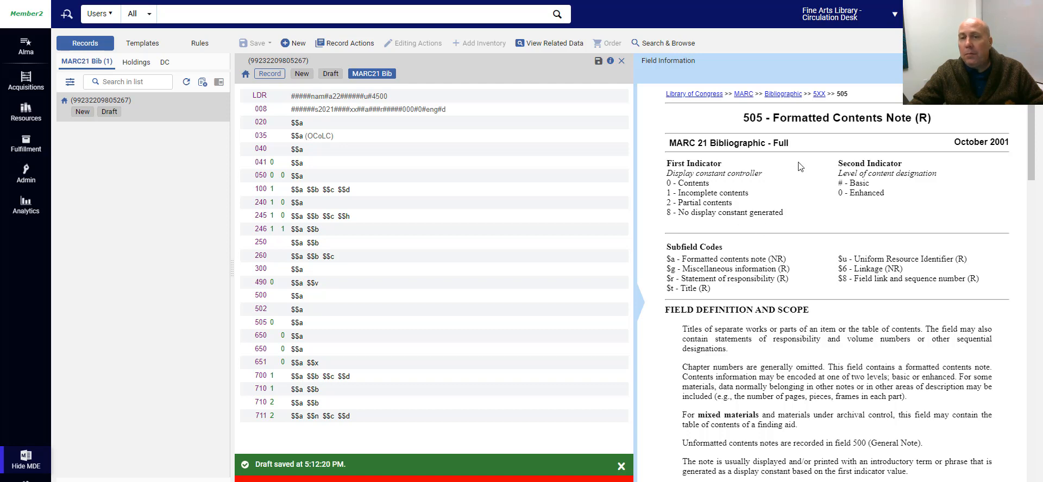
pyautogui.scroll(-2, 801, 212)
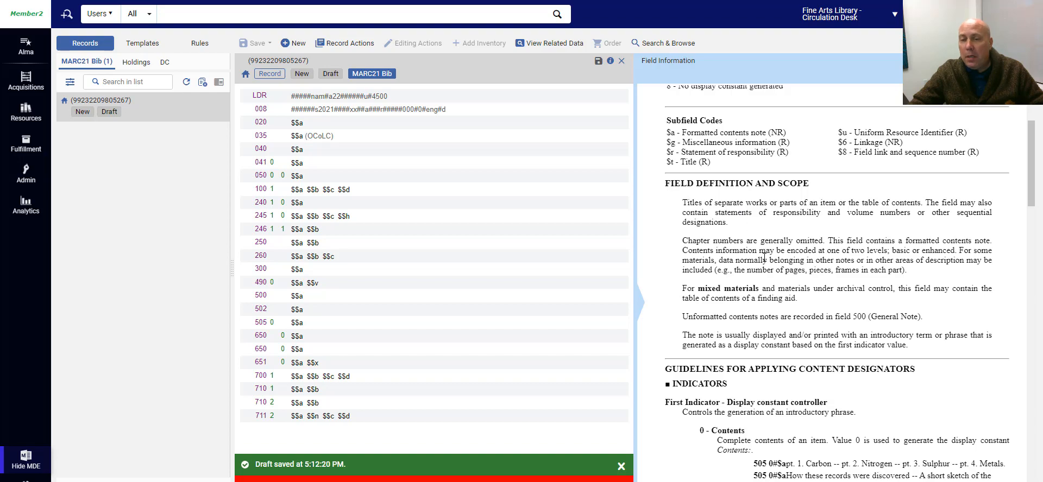
pyautogui.scroll(-4, 763, 255)
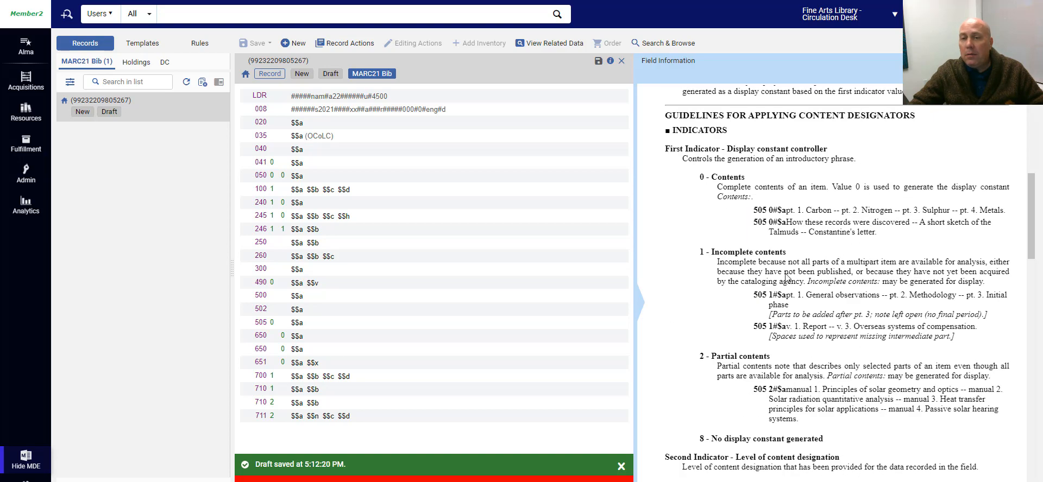
pyautogui.scroll(6, 803, 278)
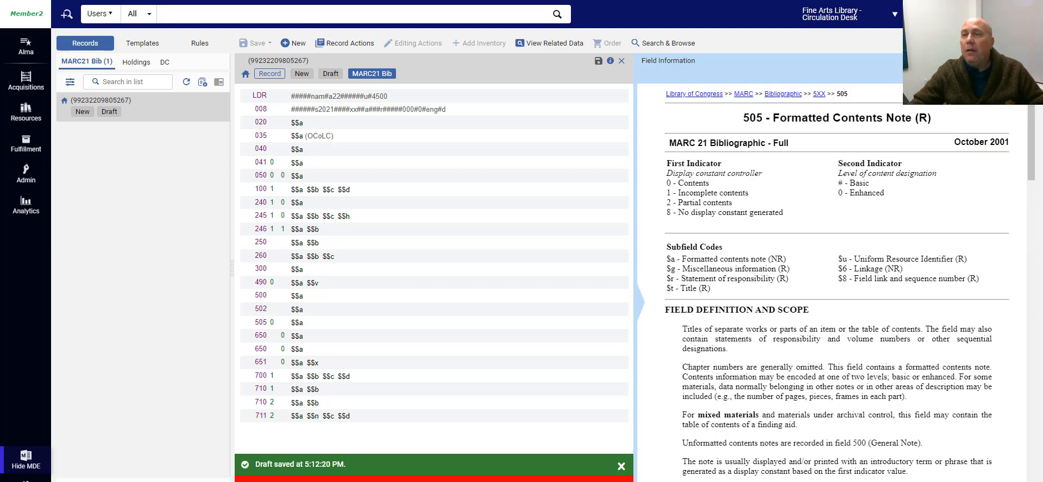
pyautogui.click(1024, 61)
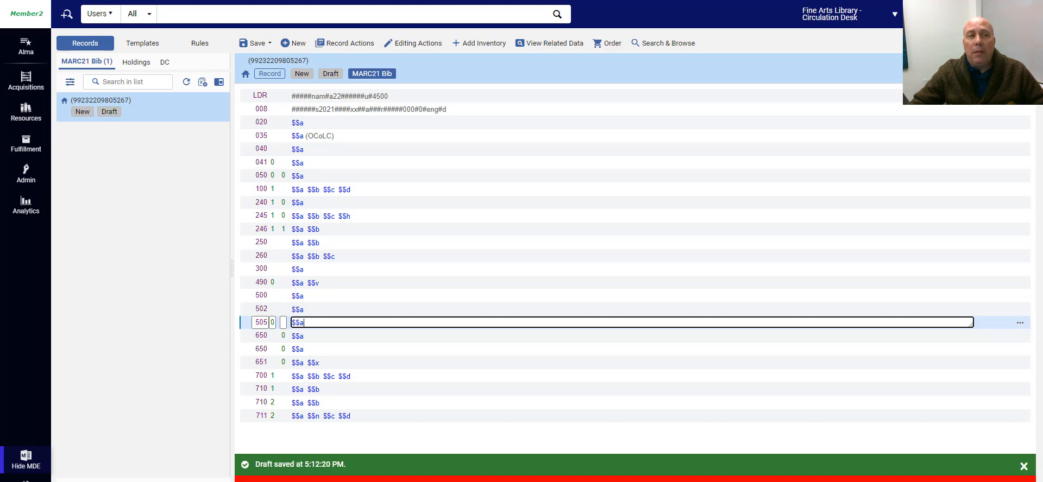
pyautogui.click(65, 1)
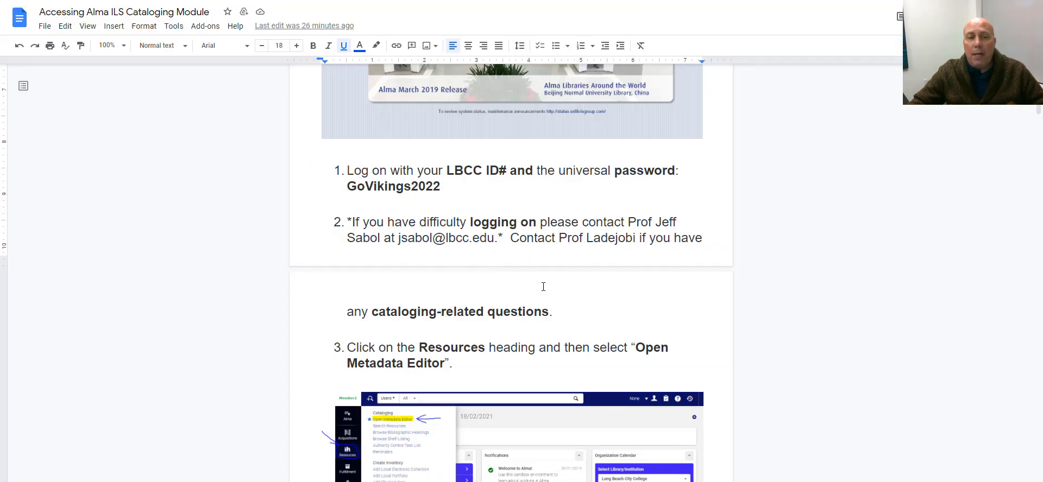
pyautogui.scroll(-2, 365, 254)
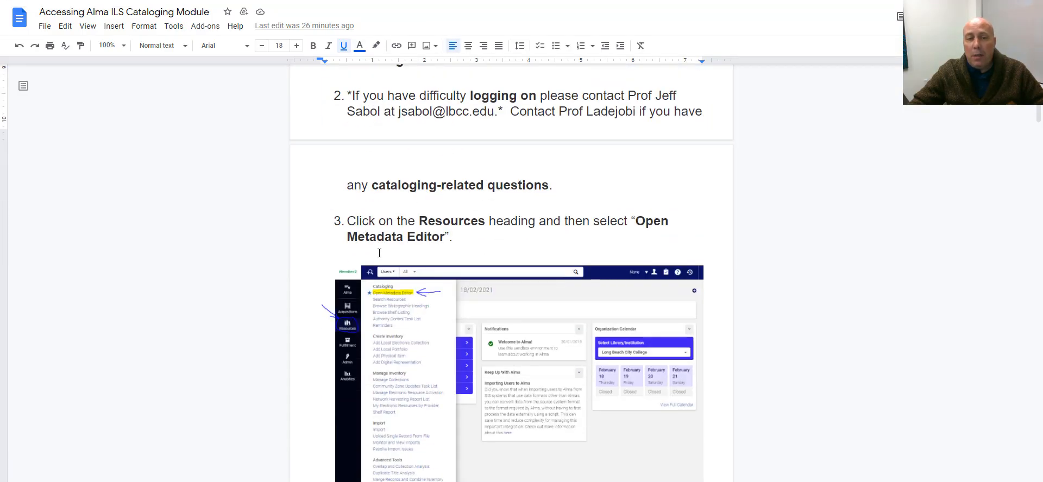
pyautogui.scroll(-8, 379, 253)
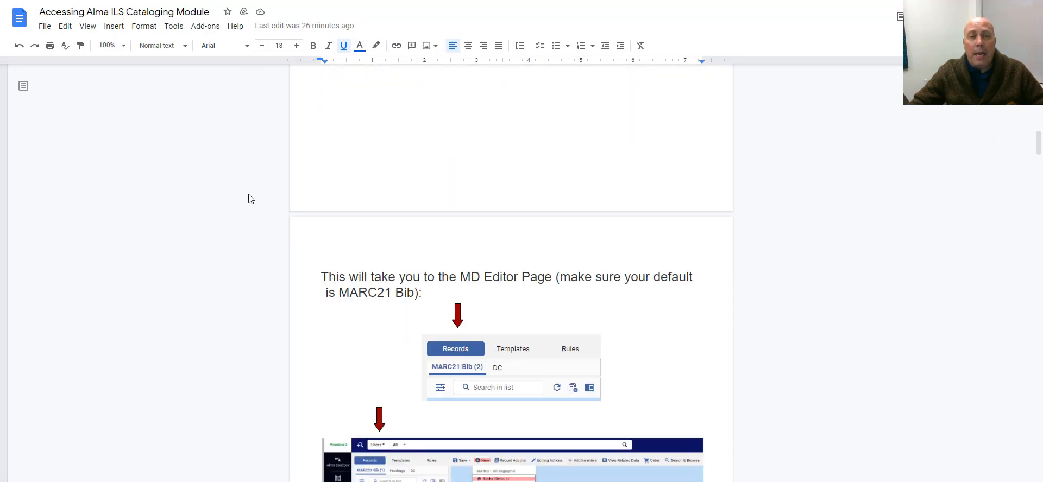
pyautogui.scroll(8, 249, 198)
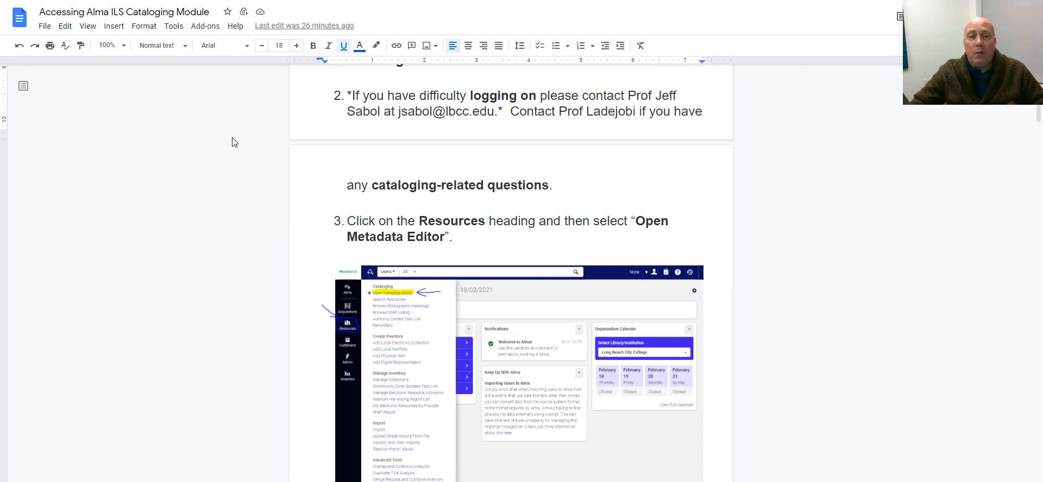
pyautogui.click(413, 0)
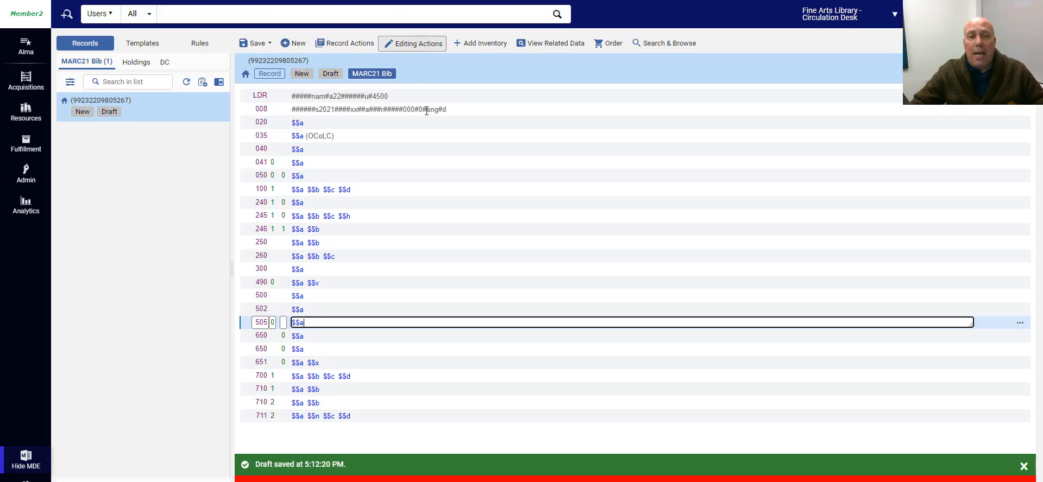
# Save the Books record as a draft and show the Record Actions menu.
pyautogui.click(267, 43)
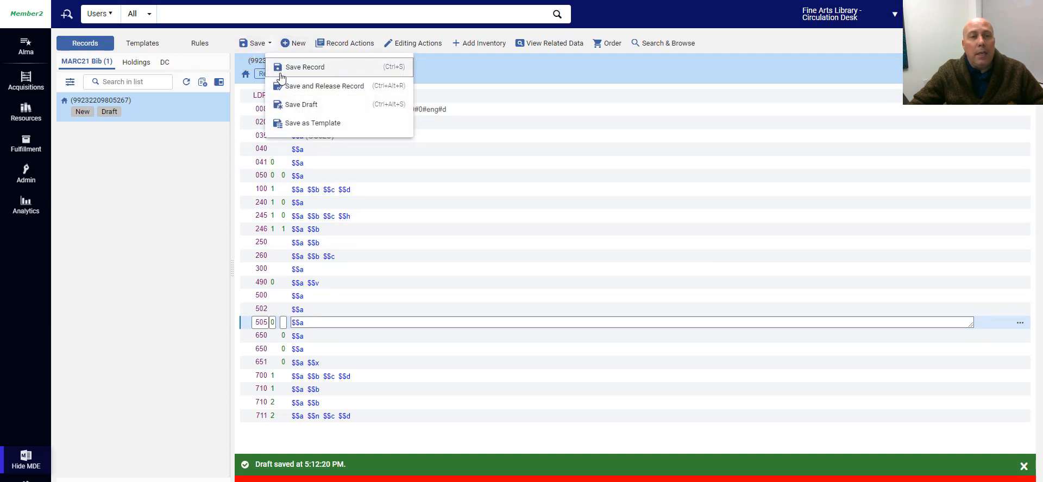
pyautogui.click(295, 106)
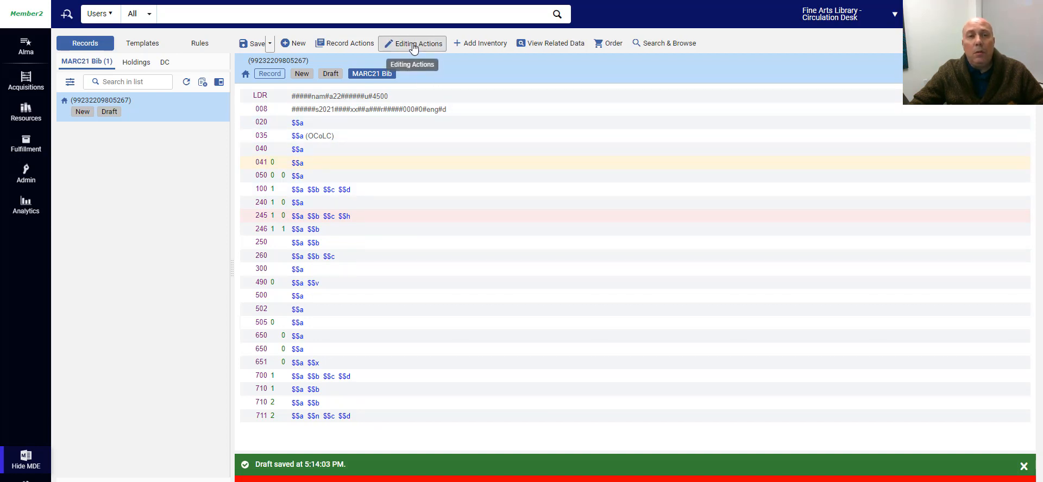
pyautogui.click(360, 51)
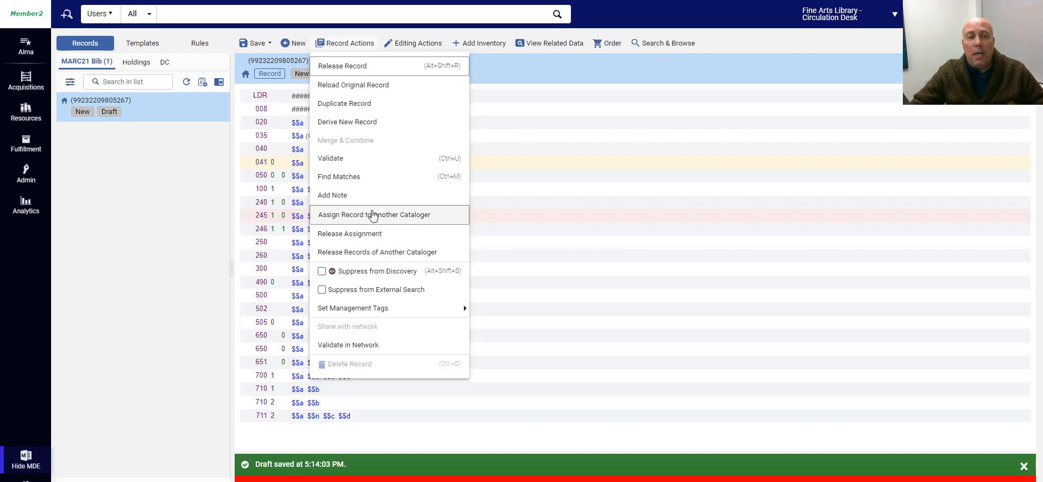
# Assign the record to the professor, entering your own name as the note.
pyautogui.click(373, 216)
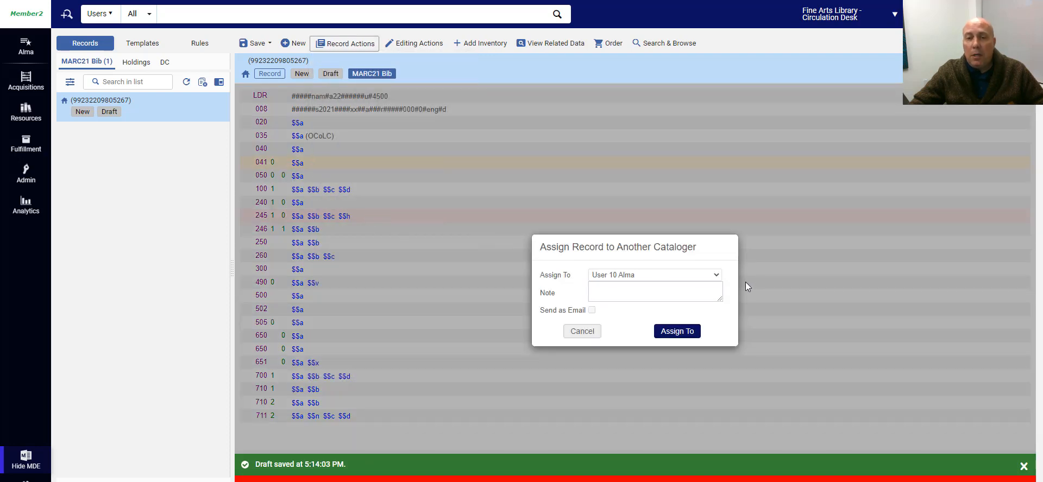
pyautogui.click(719, 275)
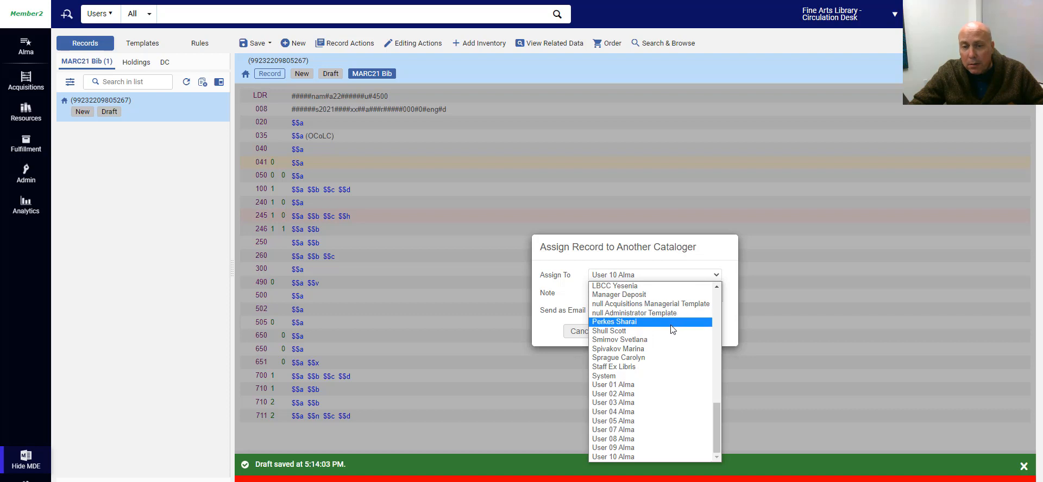
pyautogui.scroll(10, 664, 339)
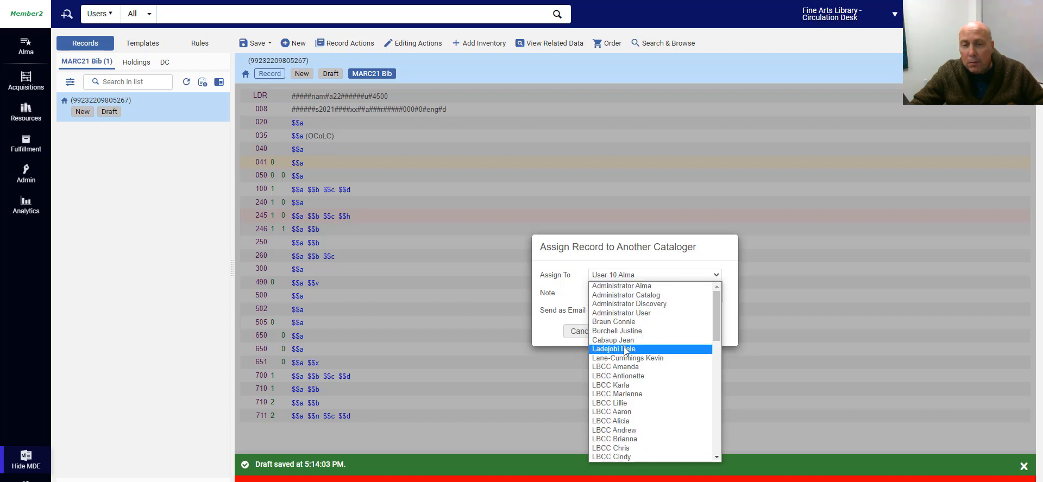
pyautogui.click(625, 349)
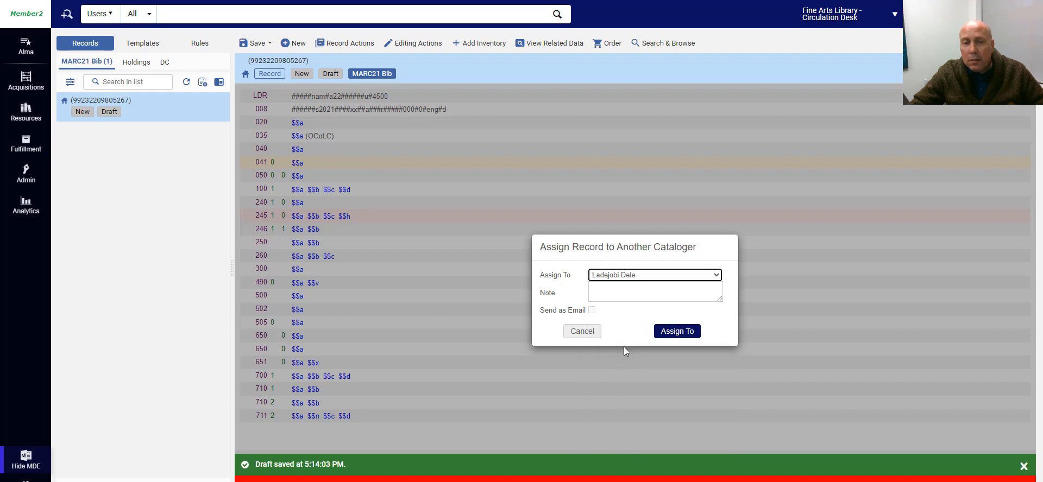
pyautogui.click(619, 295)
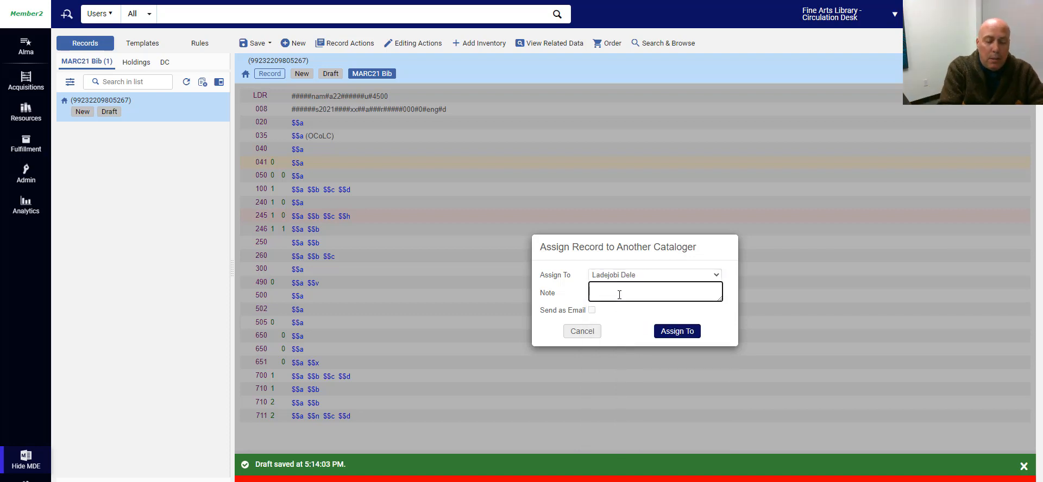
pyautogui.write('Sabol, ')
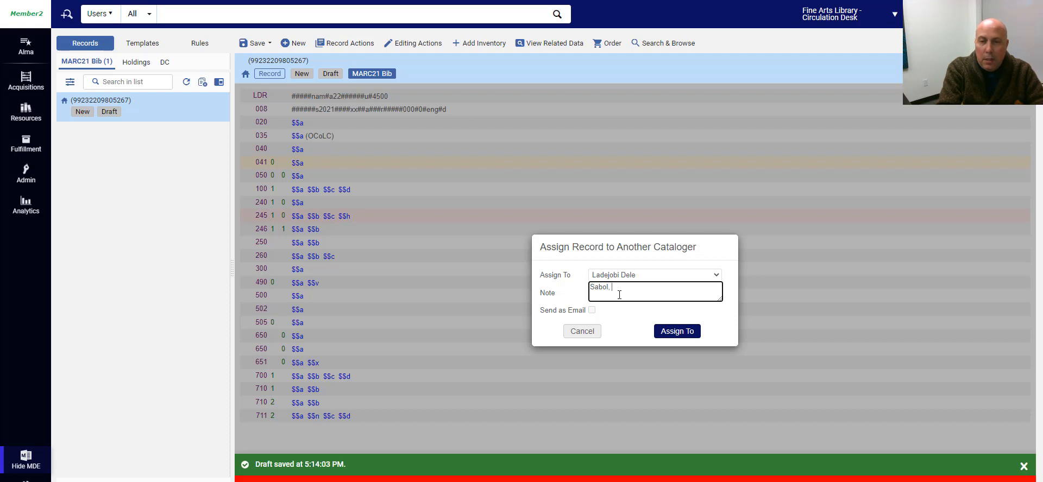
pyautogui.write('Jeff')
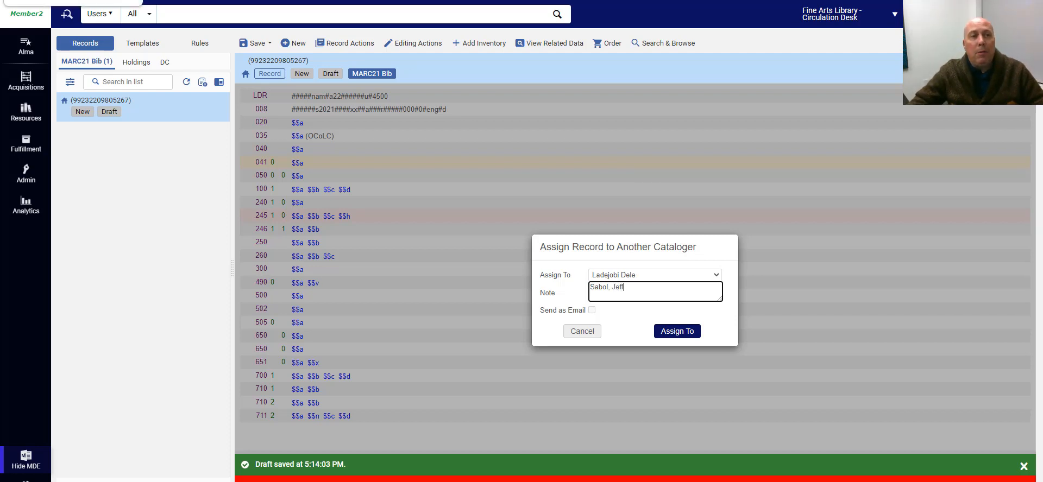
# Go back to the Google Docs handout and scroll down through it.
pyautogui.click(125, 1)
pyautogui.scroll(-7, 424, 220)
pyautogui.scroll(-15, 416, 231)
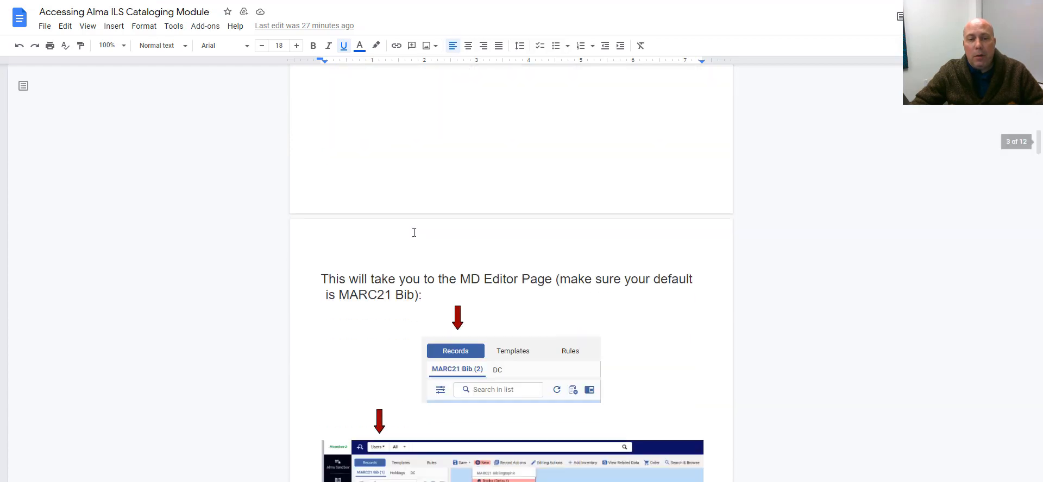
# Scroll the handout down to the Assign Record to Another Cataloger section.
pyautogui.scroll(-20, 403, 238)
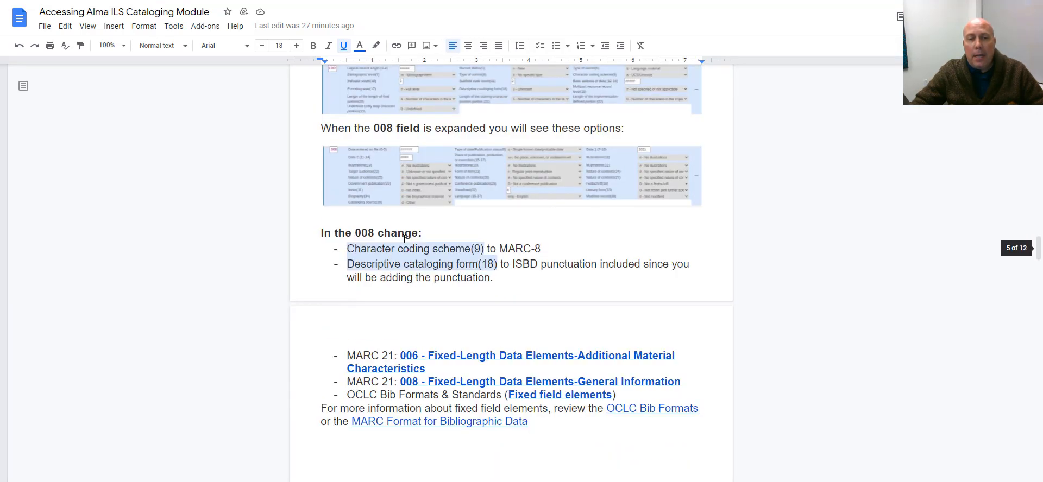
pyautogui.scroll(-20, 403, 238)
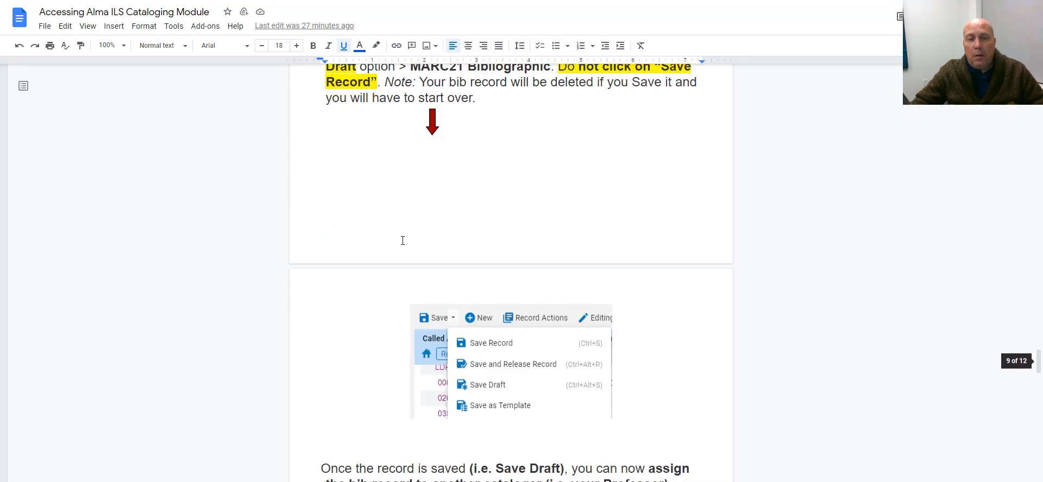
pyautogui.scroll(-10, 395, 244)
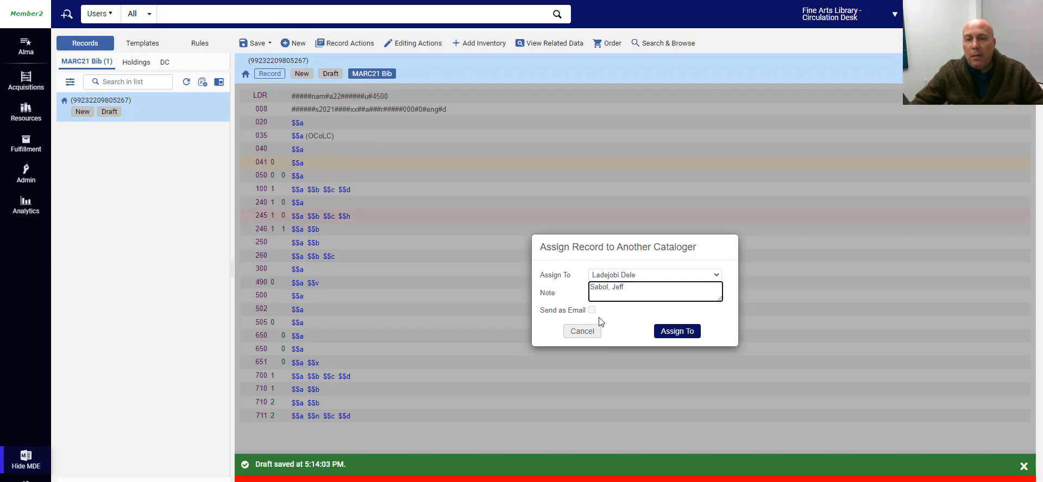
# Confirm the assignment so the draft passes to the professor.
pyautogui.click(679, 333)
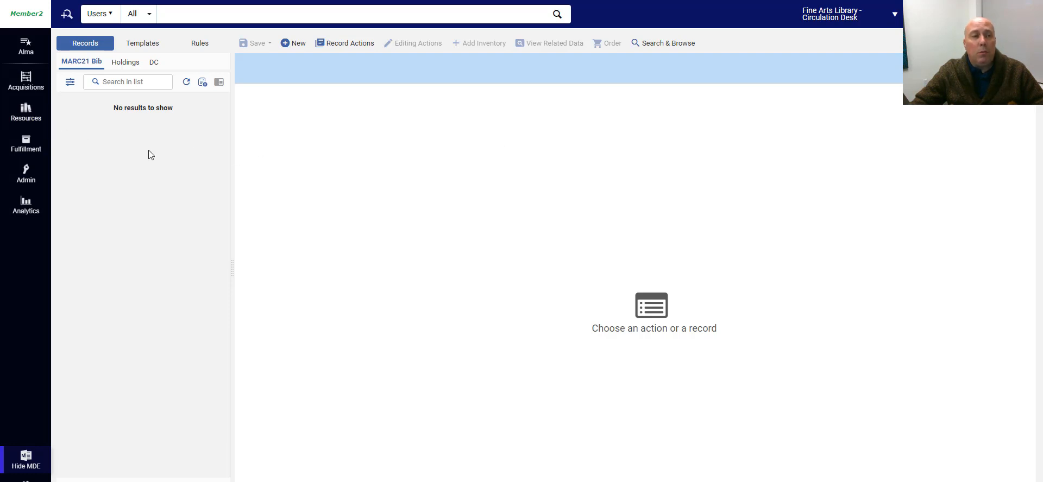
# Open the Metadata Editor and create a new record from the MARC21 Bibliographic Books (Default) template.
pyautogui.click(21, 110)
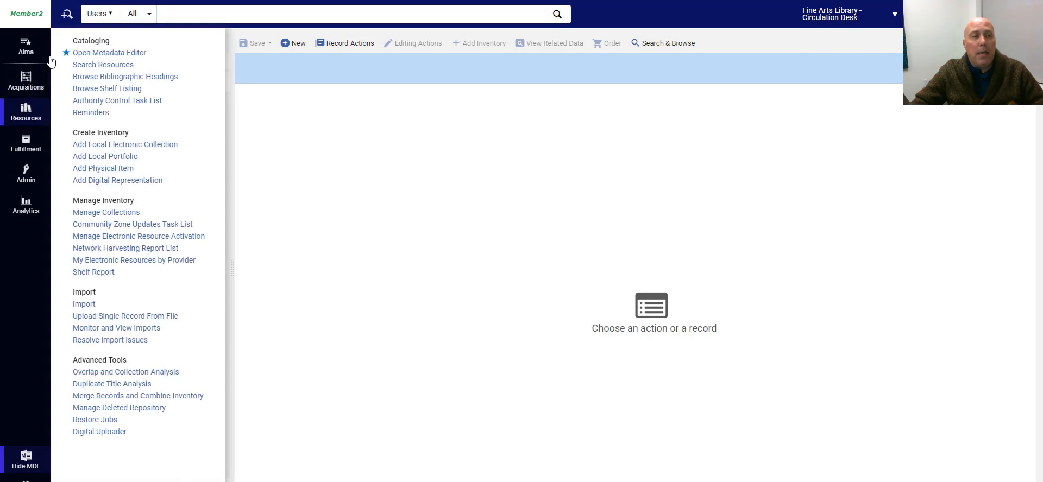
pyautogui.click(92, 56)
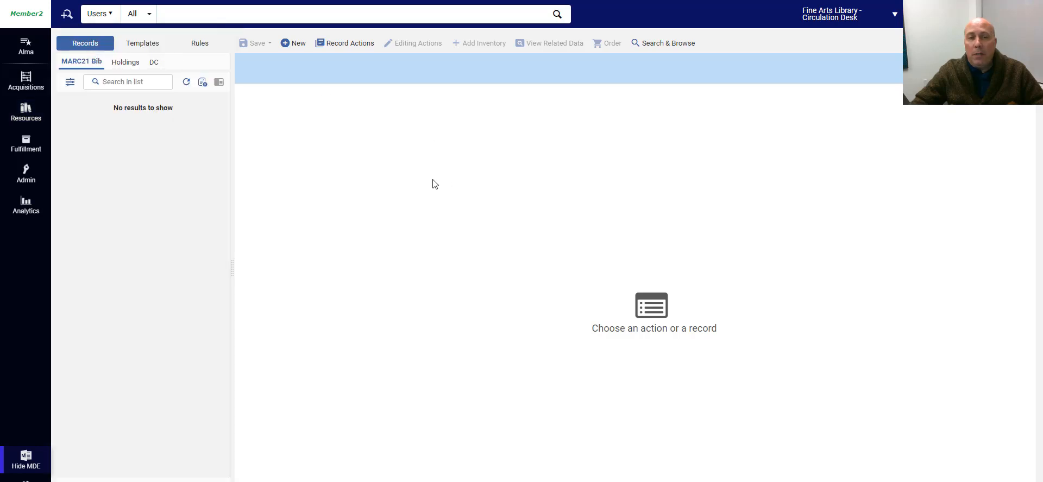
pyautogui.click(284, 44)
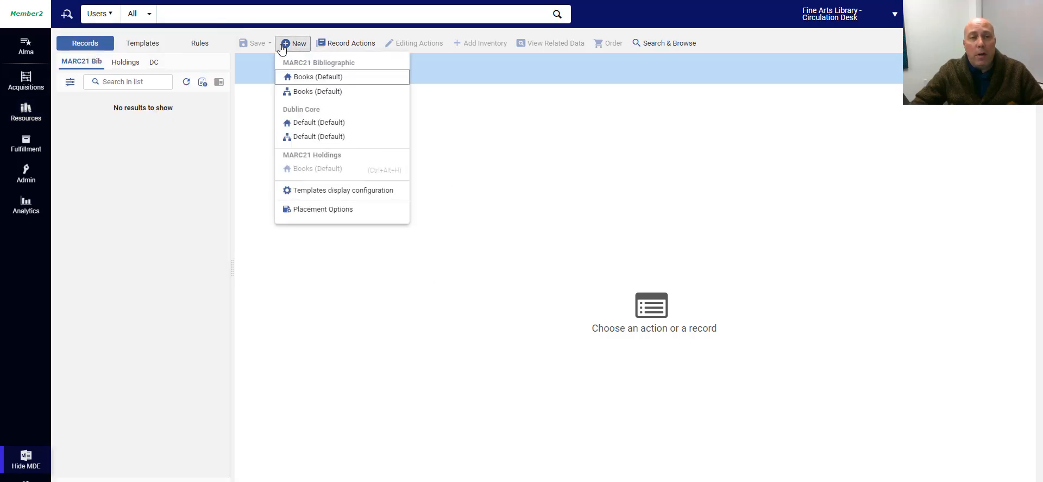
pyautogui.click(300, 78)
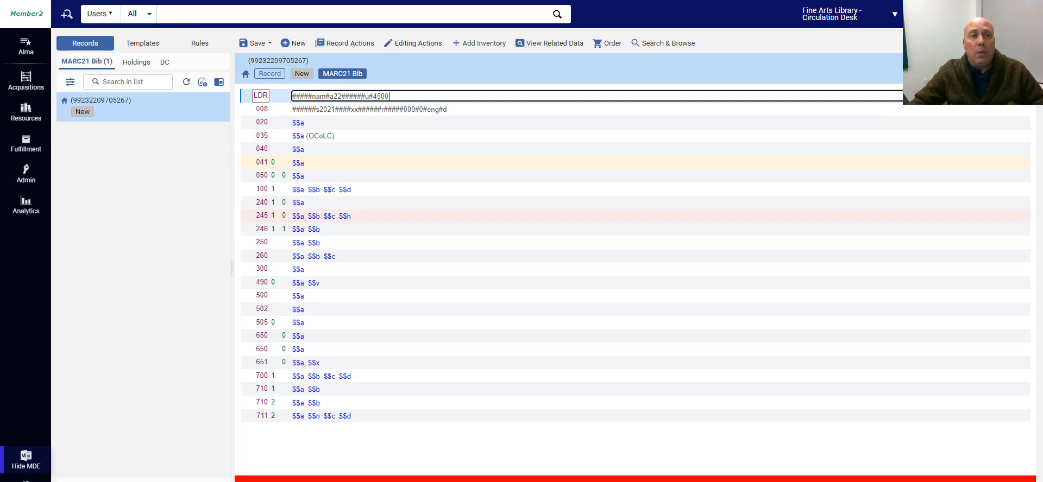
pyautogui.hotkey('ctrl', 'Tab')
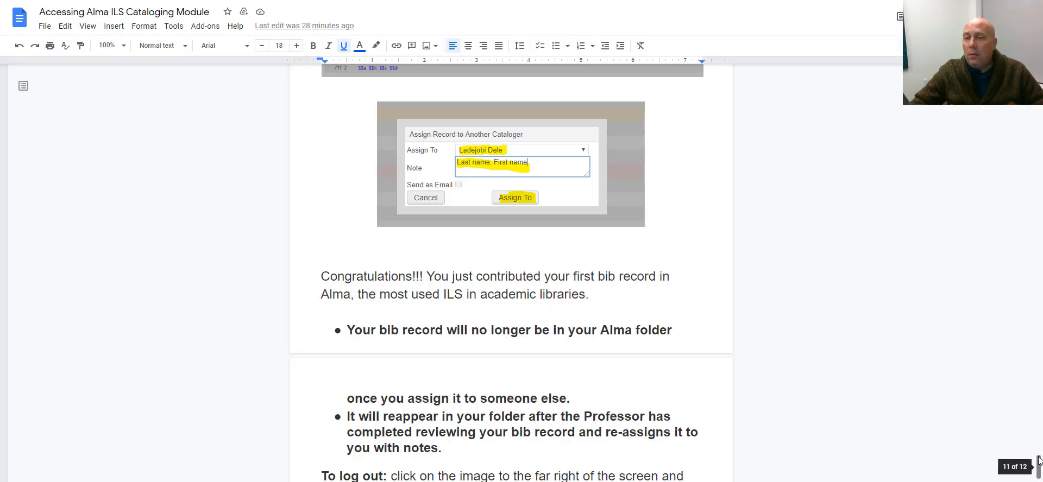
pyautogui.moveTo(1039, 461); pyautogui.dragTo(1010, 65)
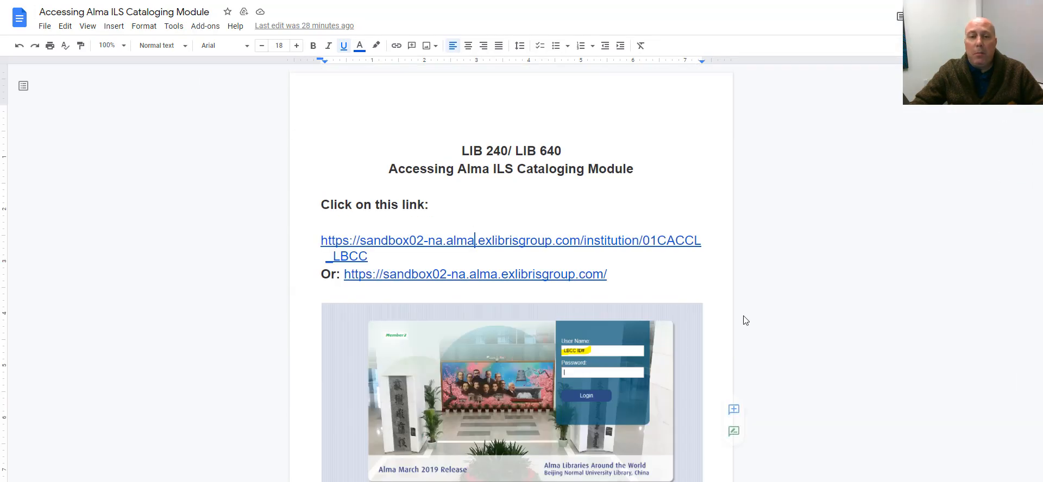
pyautogui.scroll(-10, 746, 320)
pyautogui.scroll(2, 563, 286)
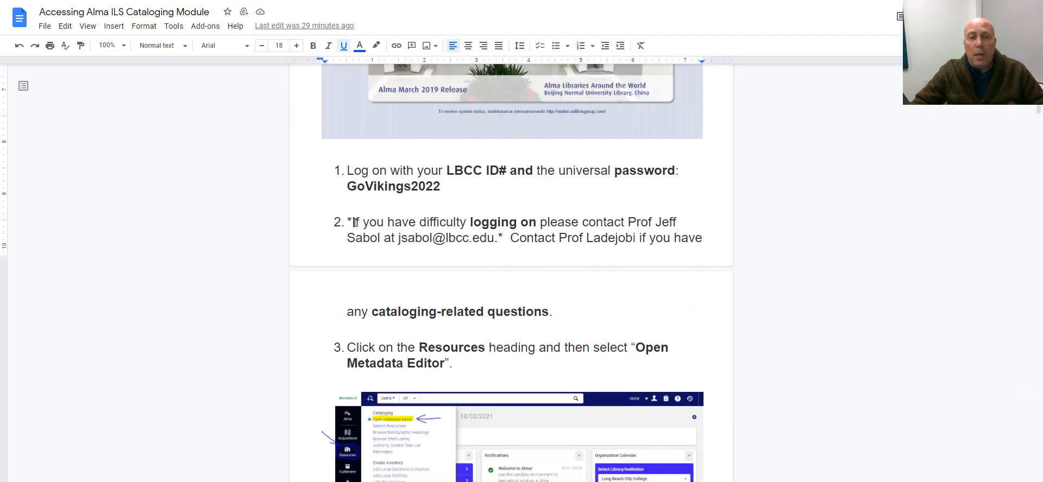